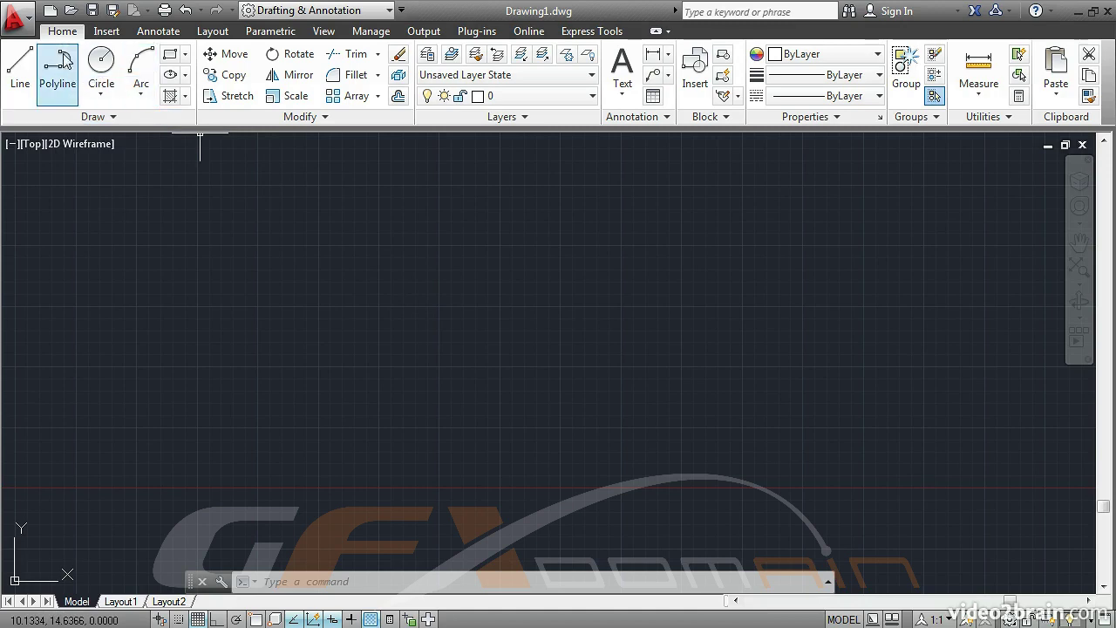
Step: Browse the application's save, export and publish options, and compare the recent documents with the open documents
left_click(17, 24)
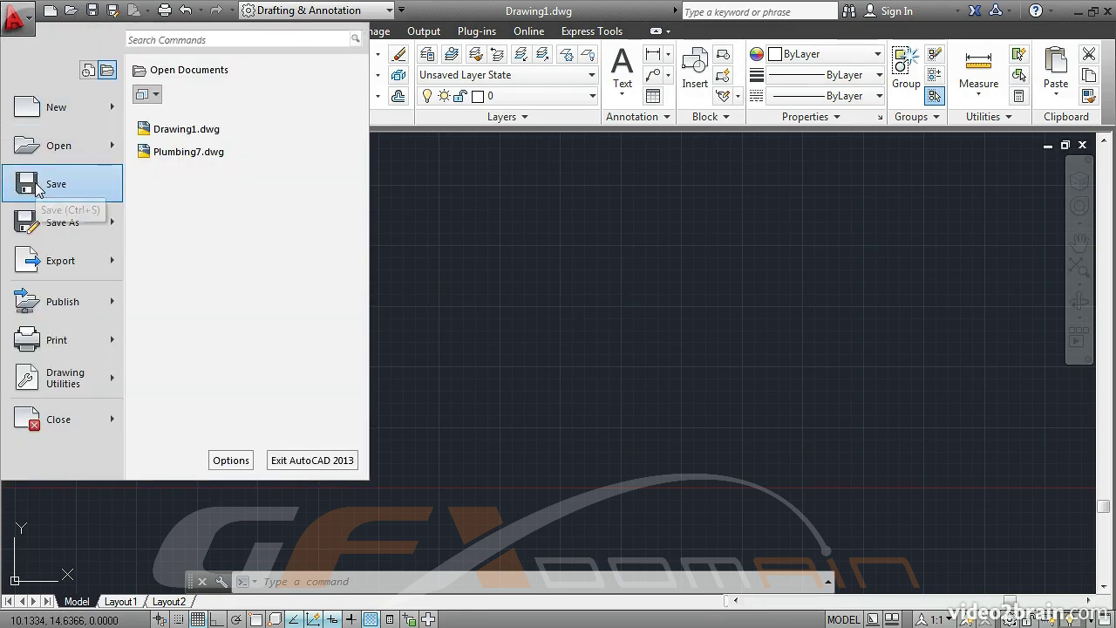
mouse_move(41, 224)
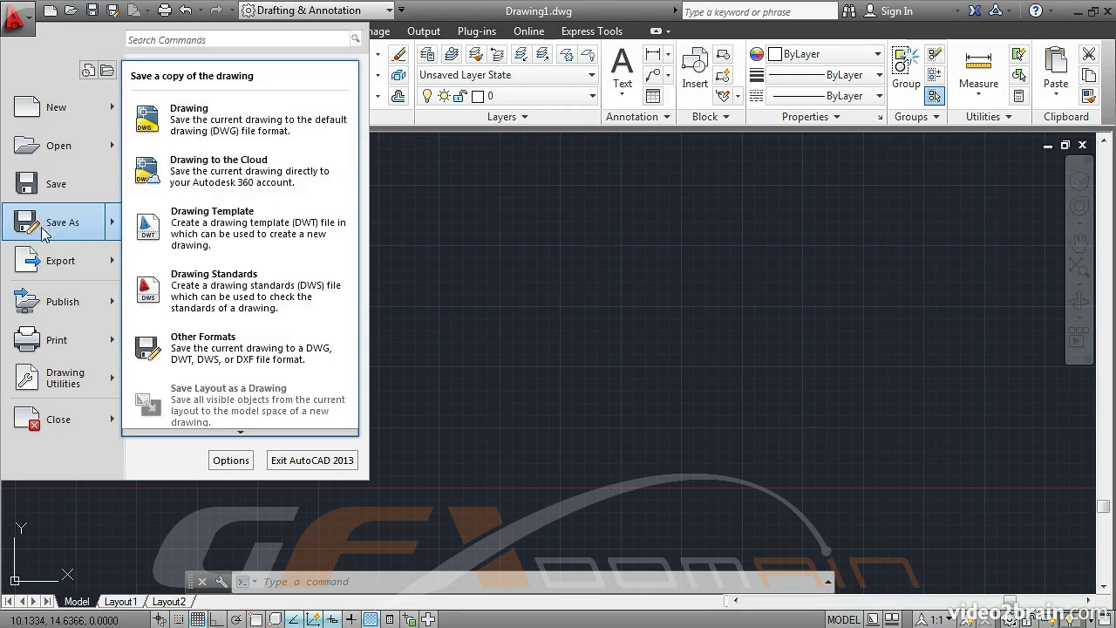
mouse_move(44, 260)
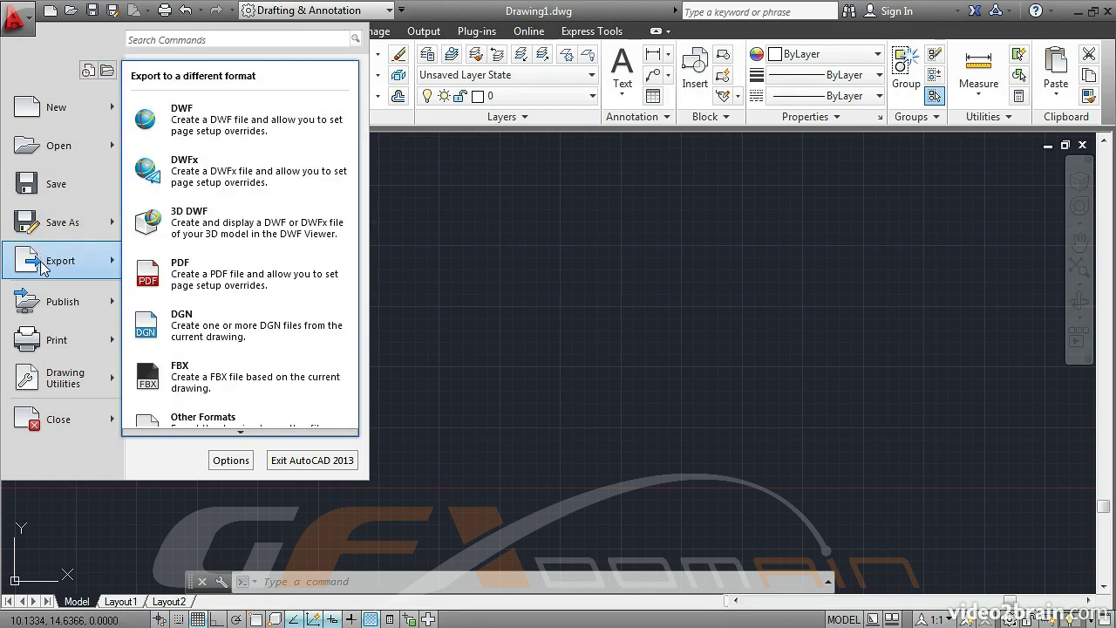
mouse_move(46, 301)
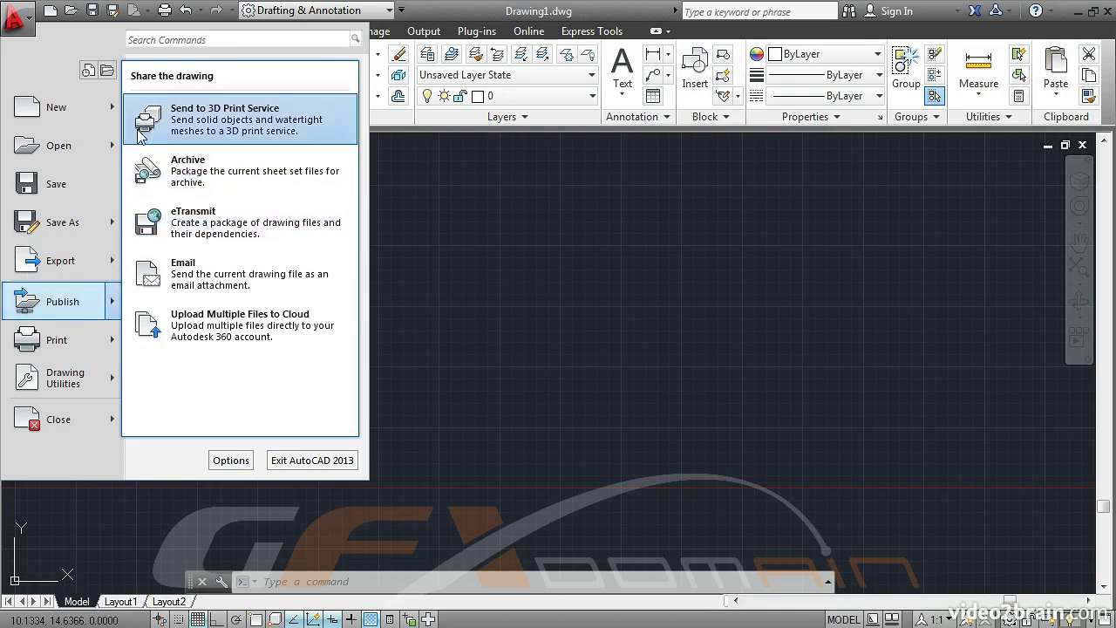
left_click(87, 71)
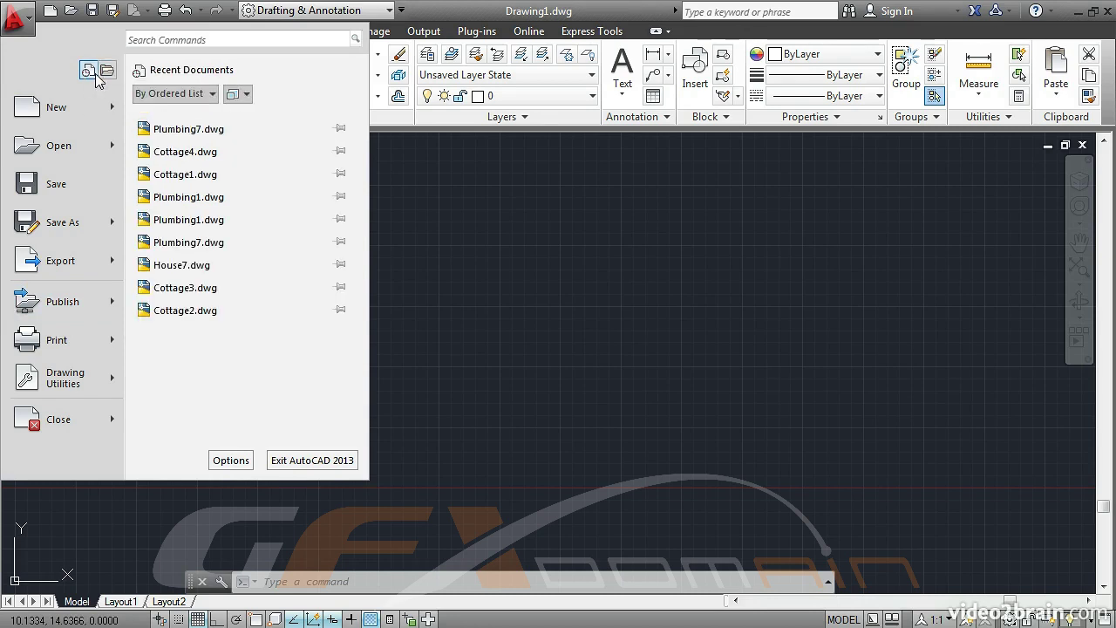
left_click(106, 72)
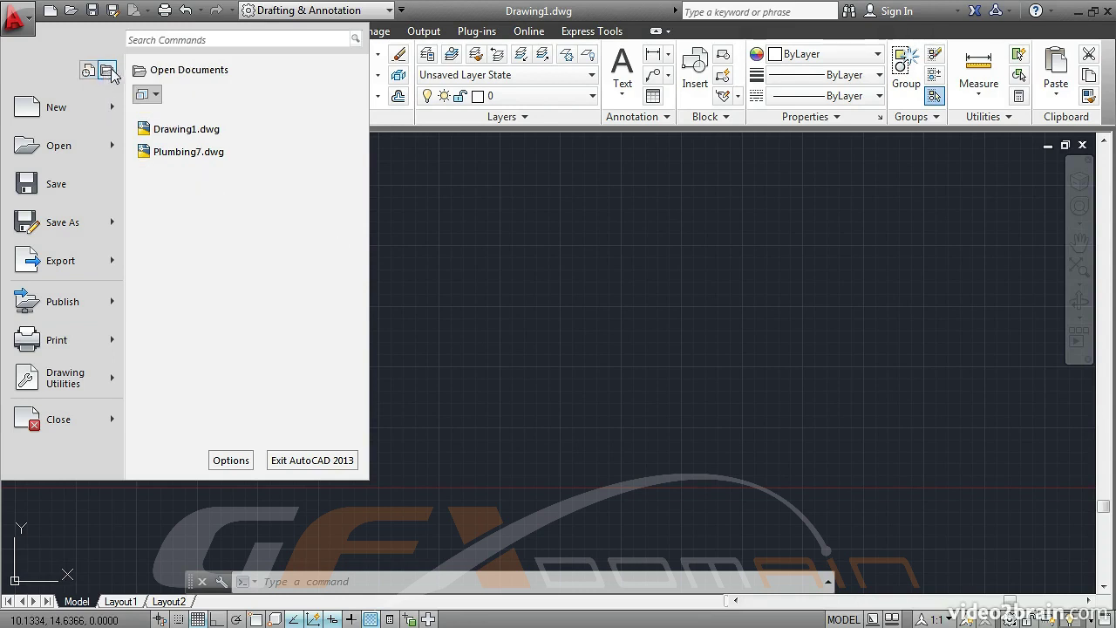
Step: Search the application's commands for "lengthen" and close the search
left_click(148, 41)
type("len")
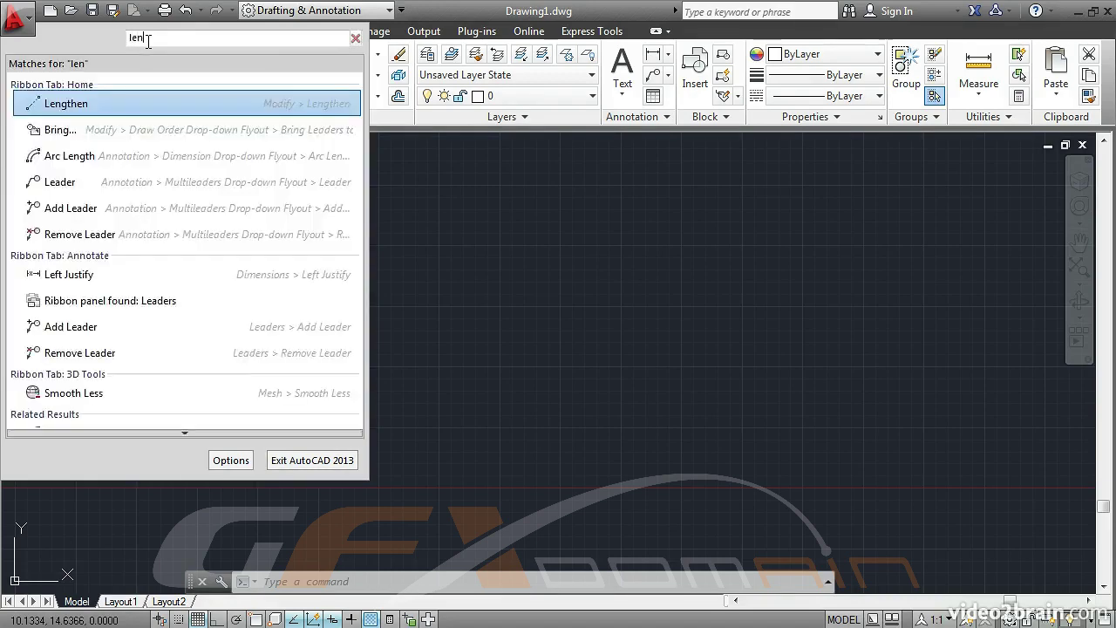
type("gthen")
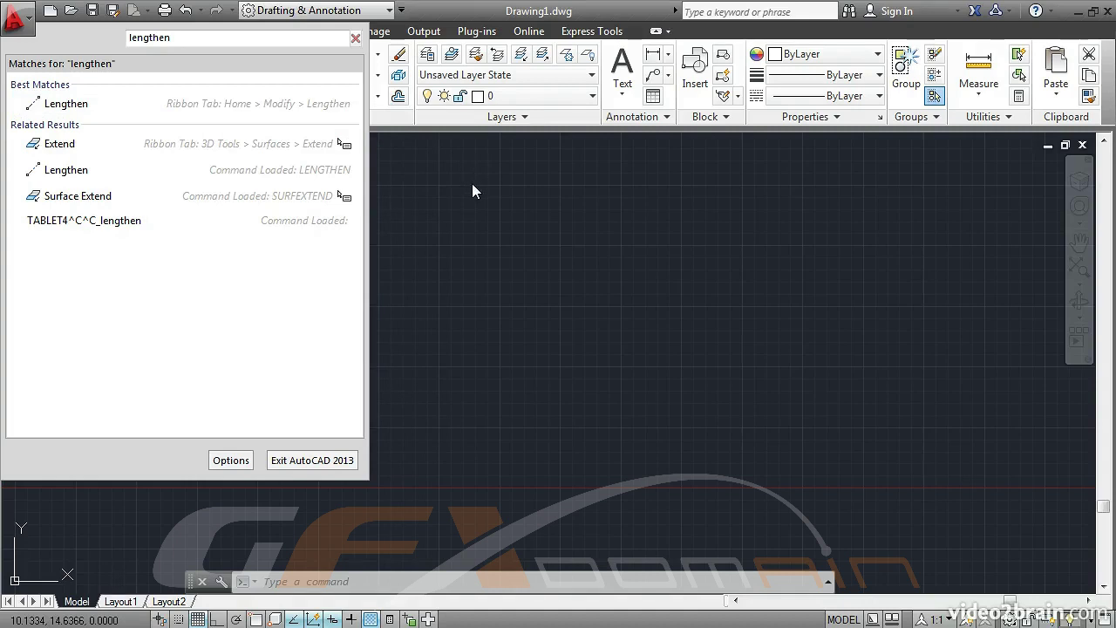
left_click(472, 183)
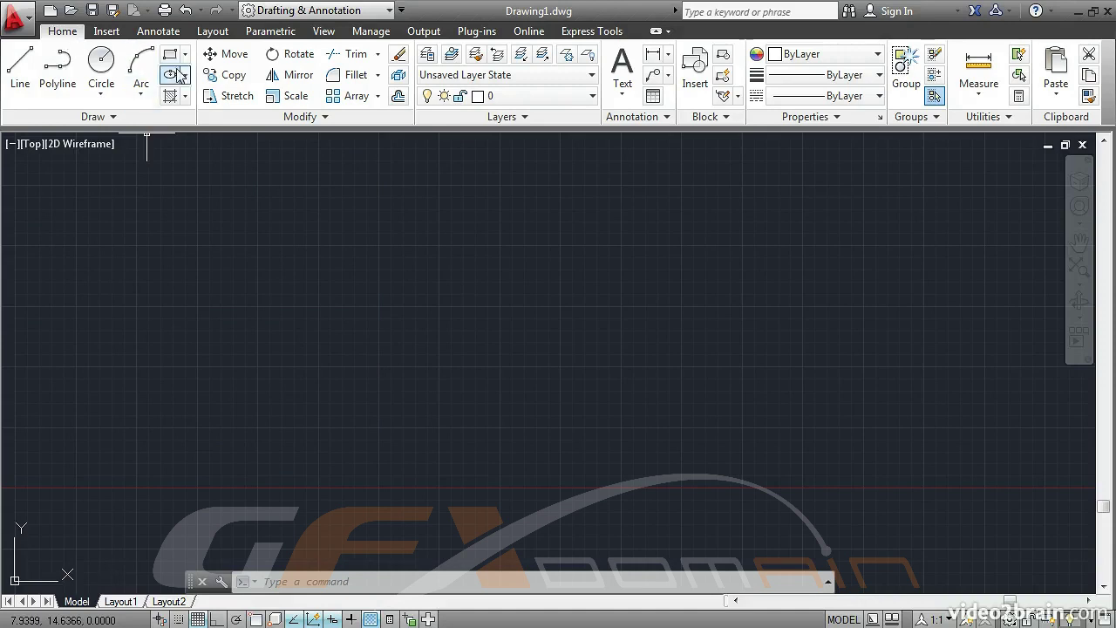
Step: Open the help topic for the Lengthen command, read its Angle, Percent and Total options, and close the help
left_click(332, 117)
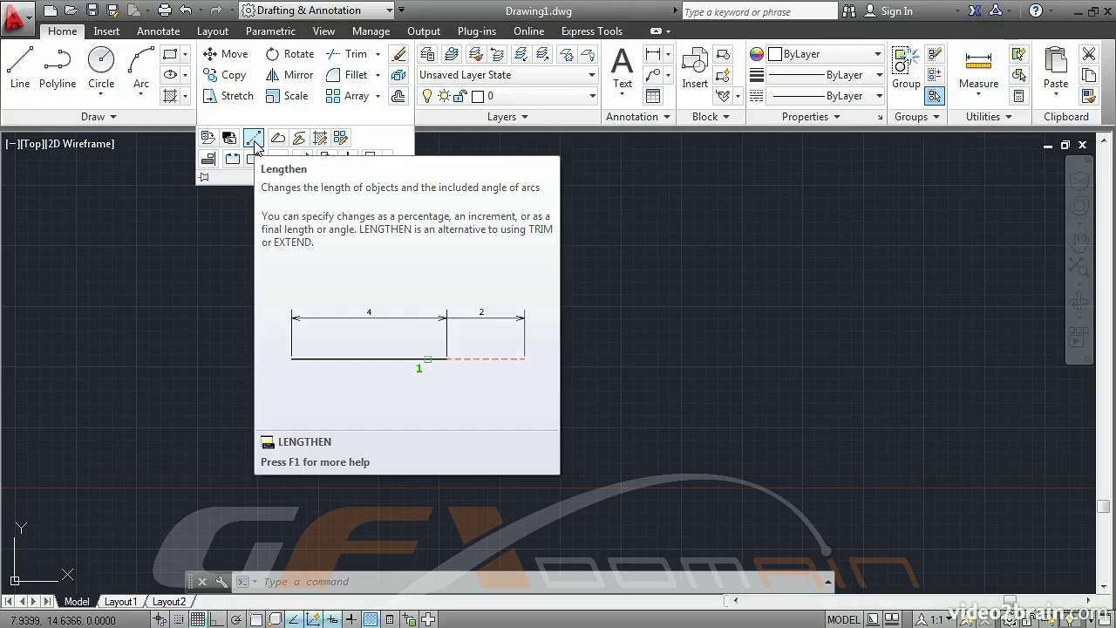
key("F1")
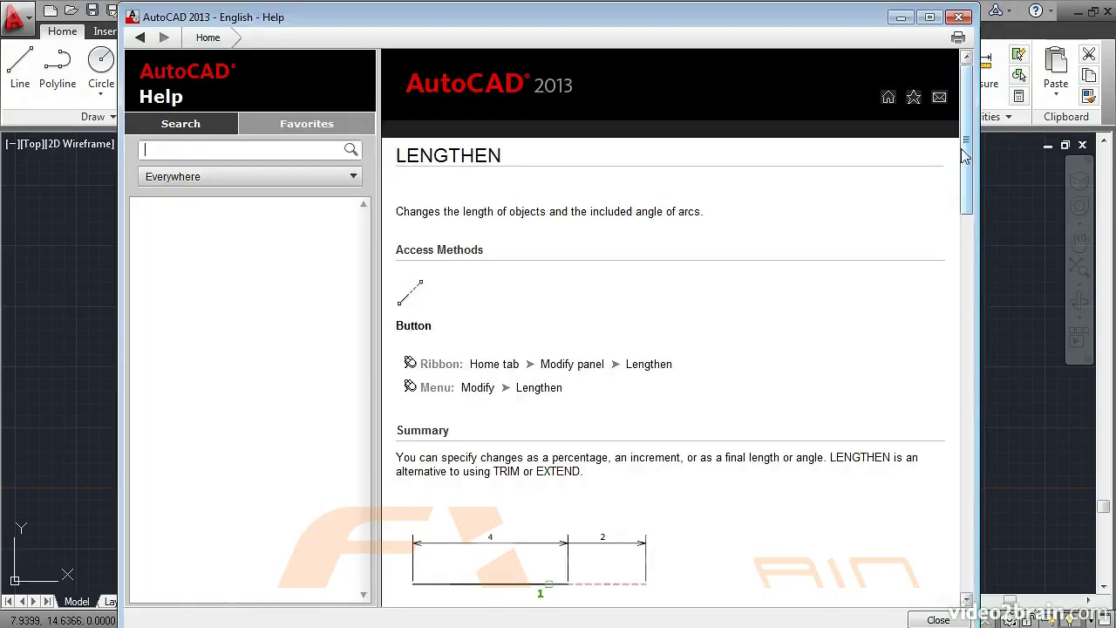
left_click_drag(964, 155, 1038, 438)
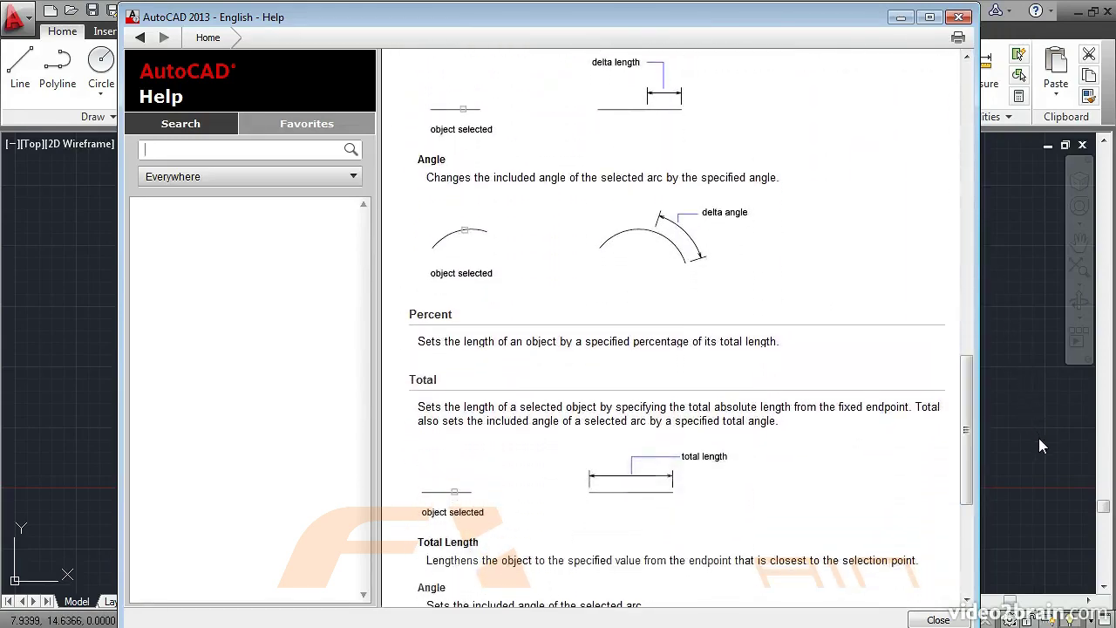
left_click(957, 17)
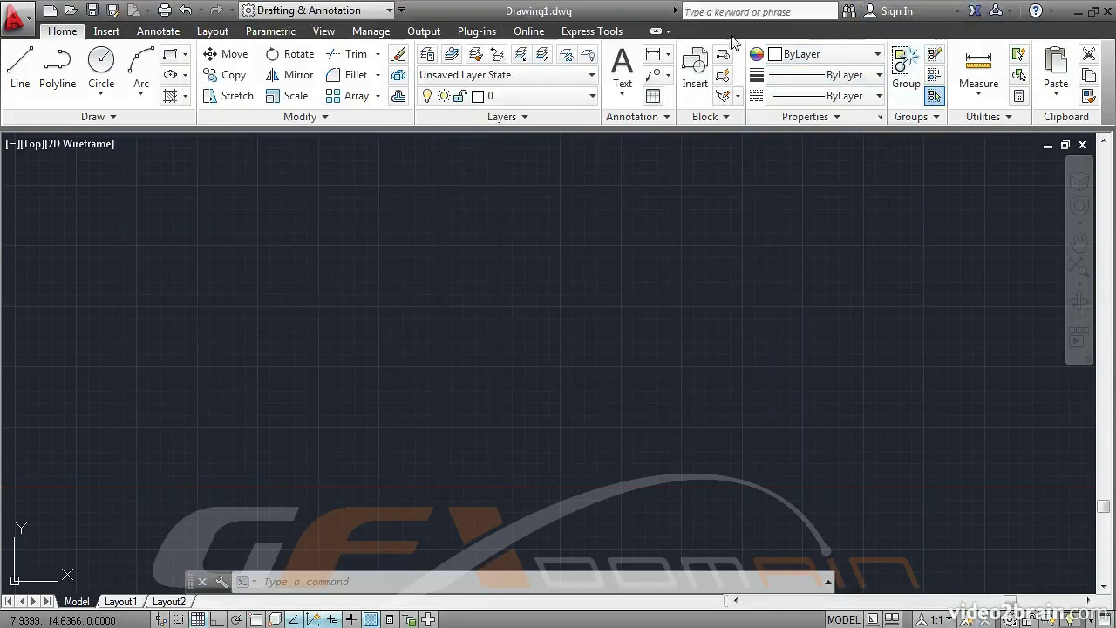
Step: Search the help for "revolve", view the REVOLVE topic, and close the help
left_click(708, 12)
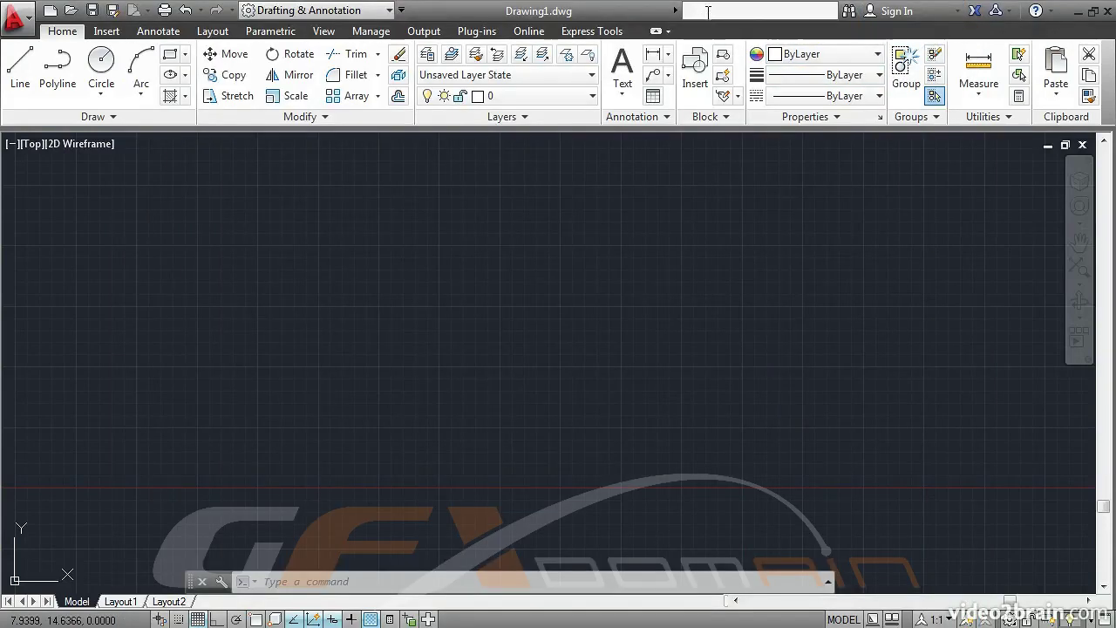
type("revolve")
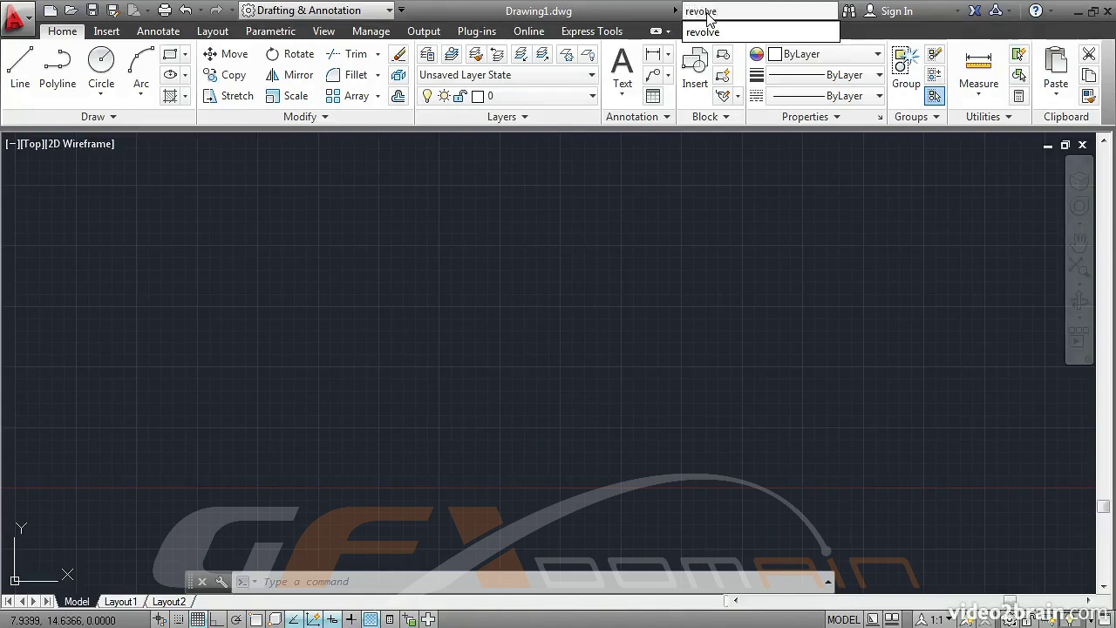
key("Return")
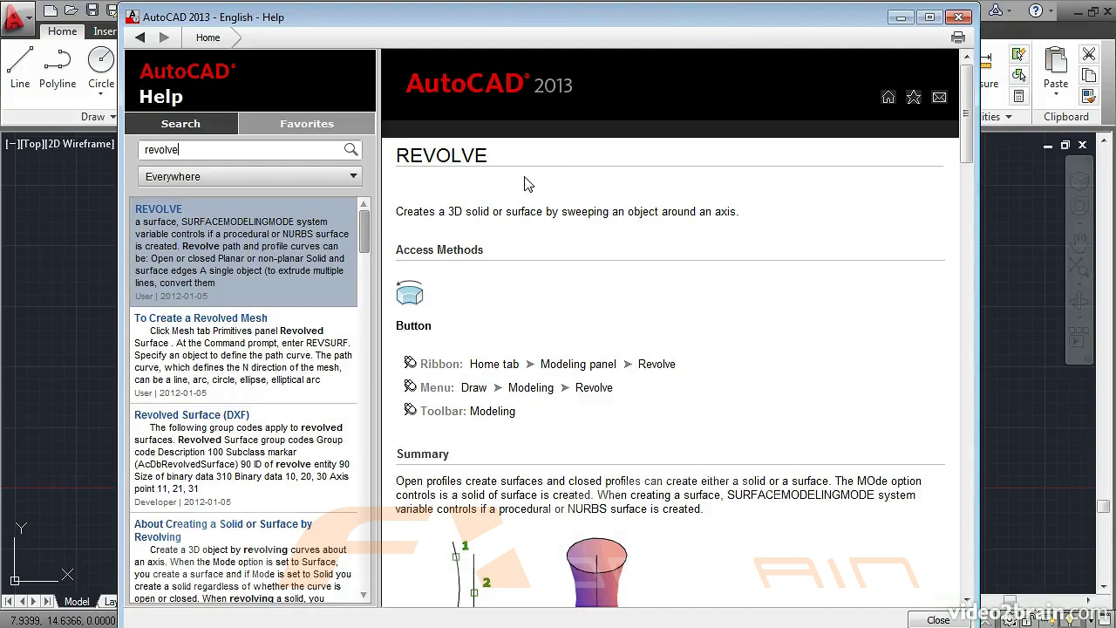
left_click(958, 17)
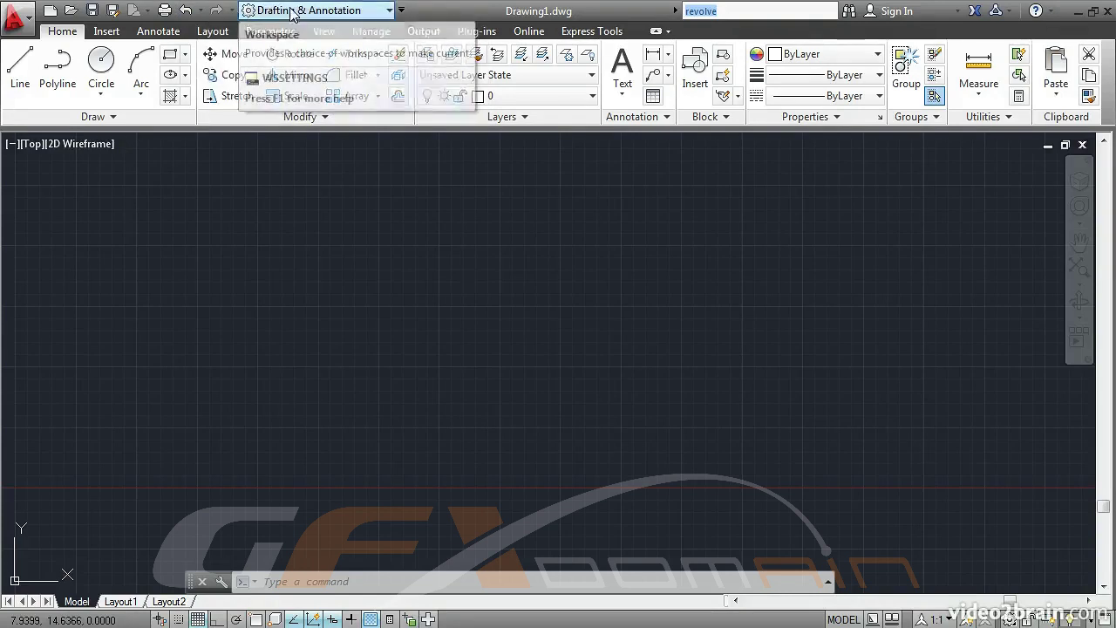
Step: Switch the workspace to 3D Basics and from there to 3D Modeling
left_click(385, 12)
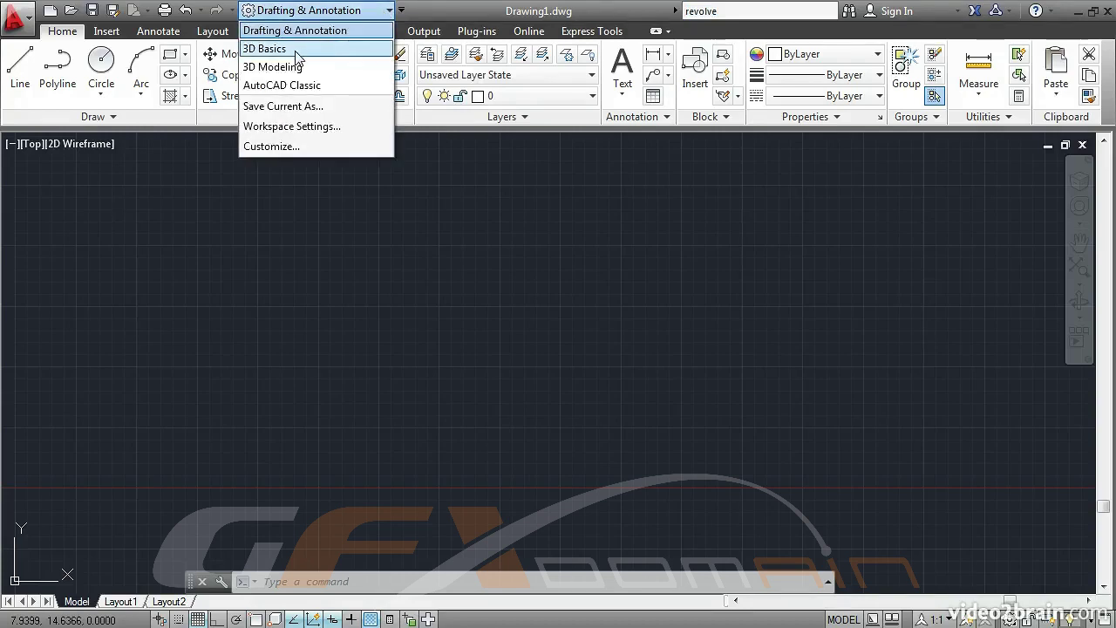
left_click(296, 52)
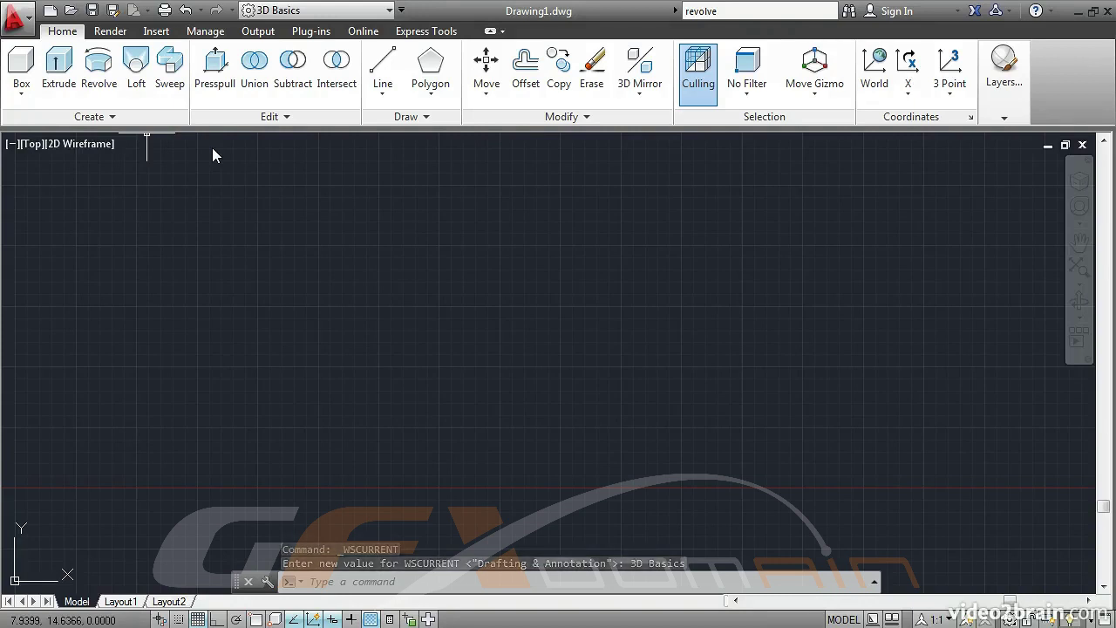
left_click(376, 14)
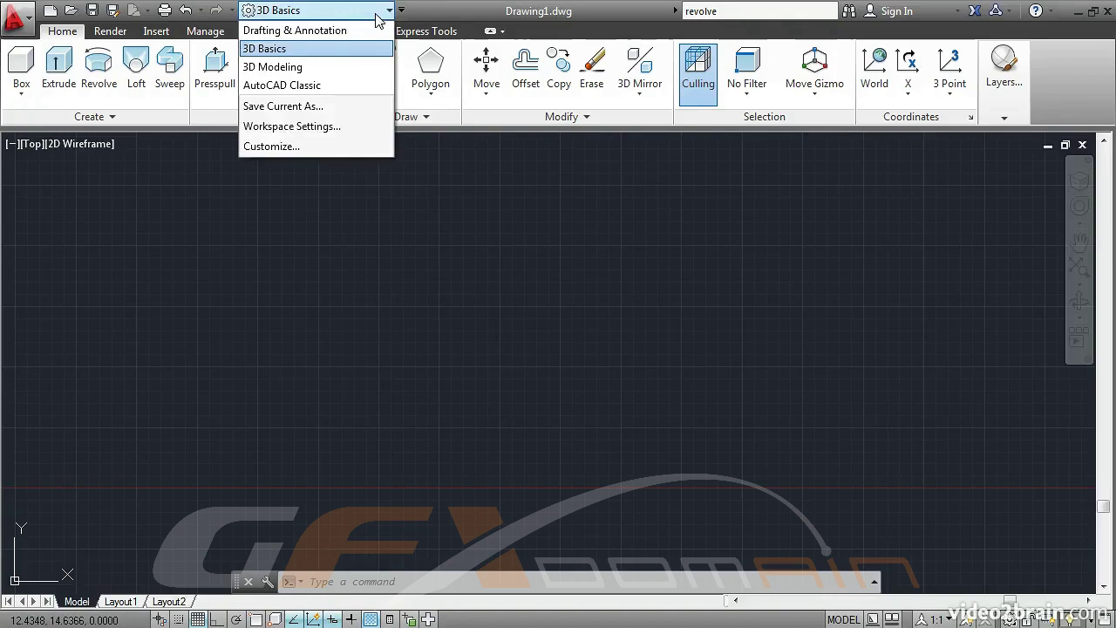
left_click(295, 66)
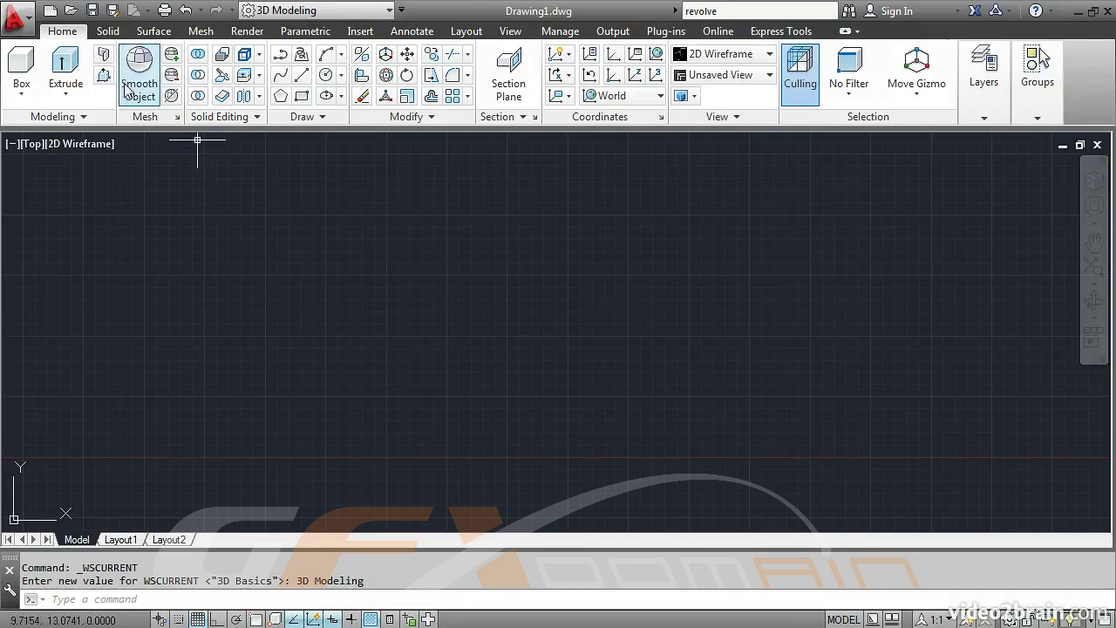
Step: Review the solid, surface and mesh tools available in the 3D Modeling workspace
left_click(108, 31)
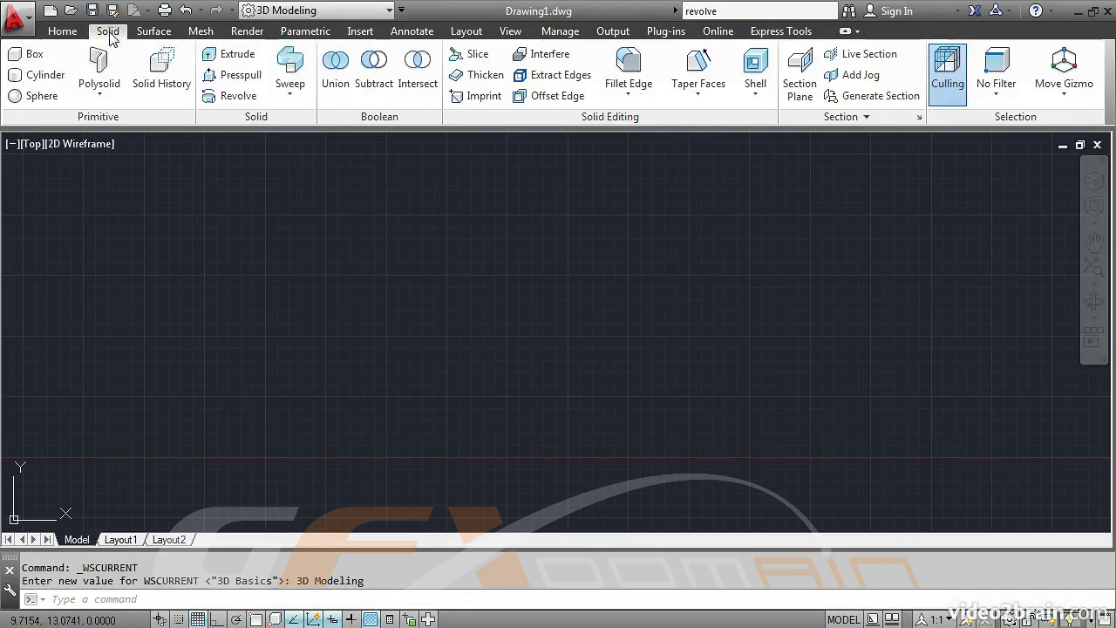
left_click(153, 33)
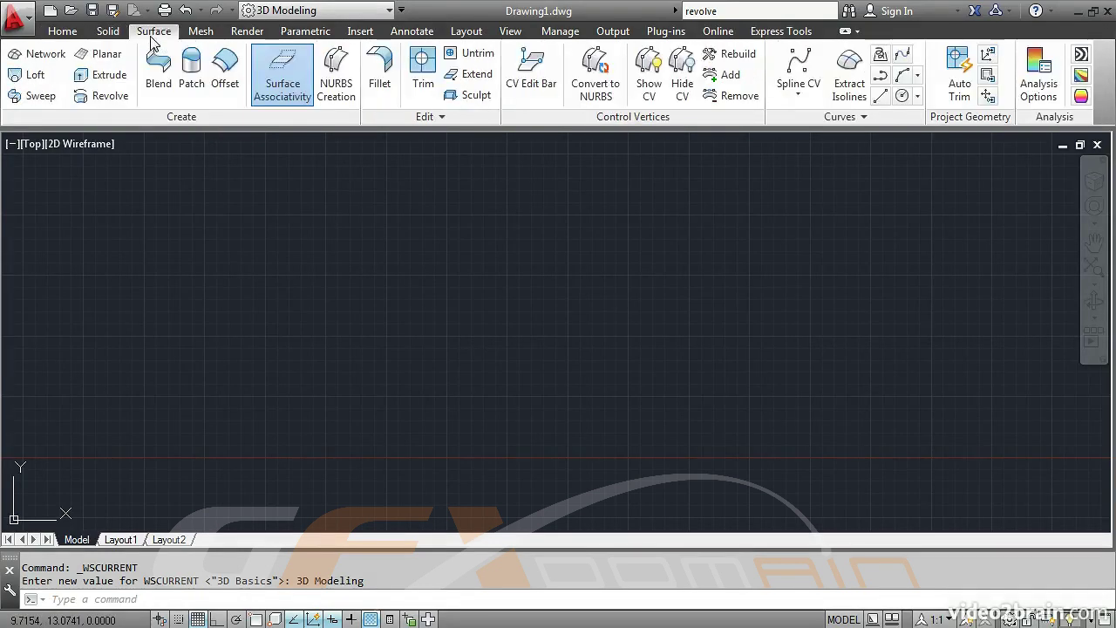
left_click(200, 32)
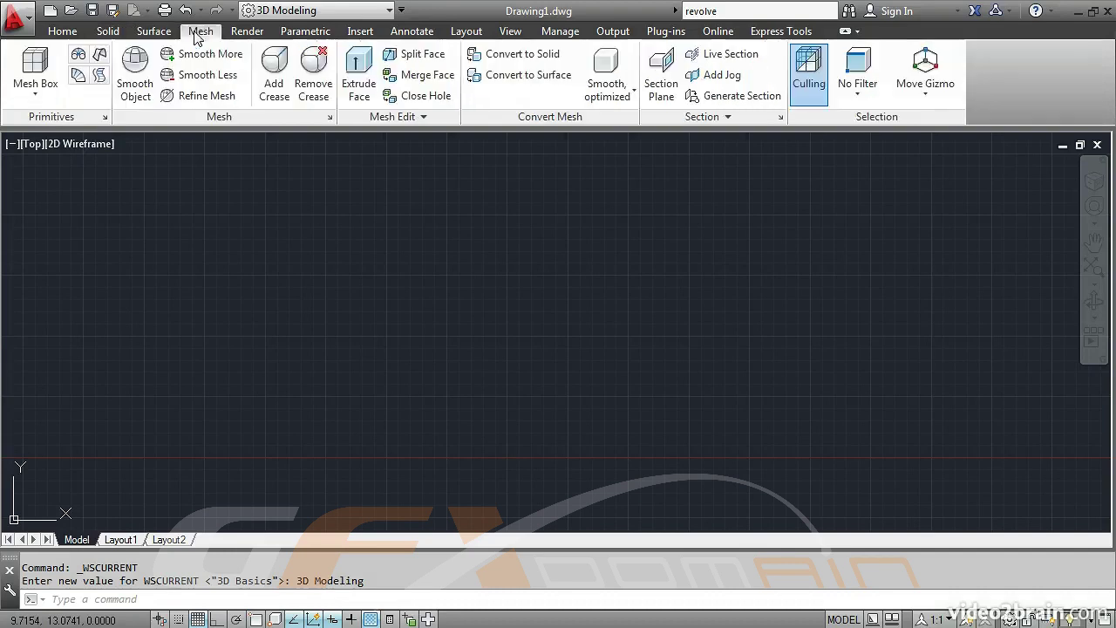
Step: Switch the workspace to AutoCAD Classic
left_click(381, 9)
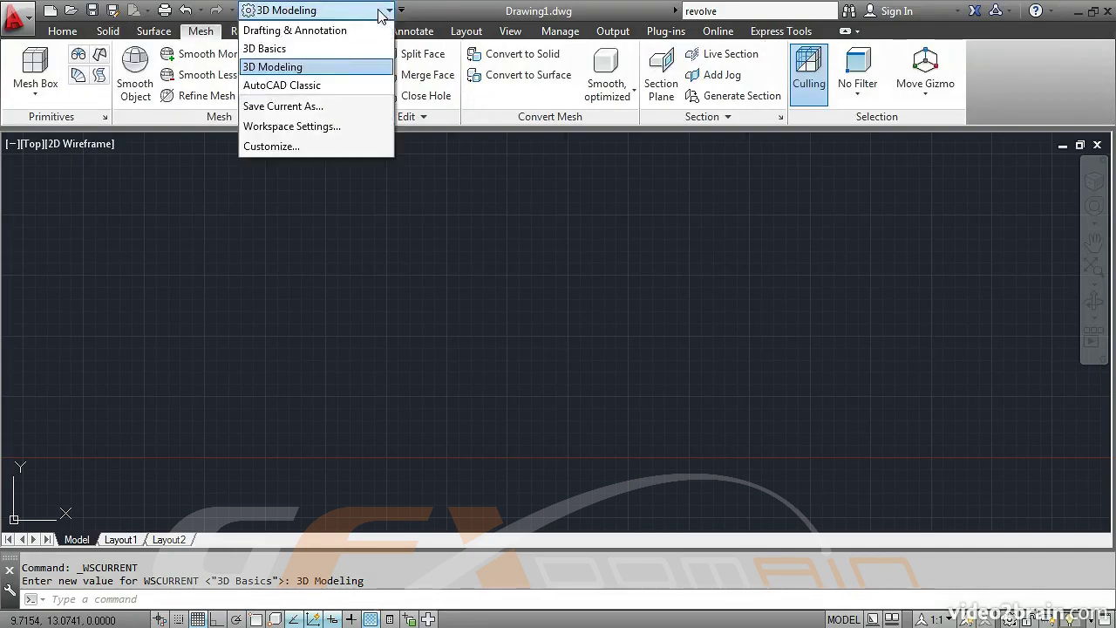
left_click(321, 85)
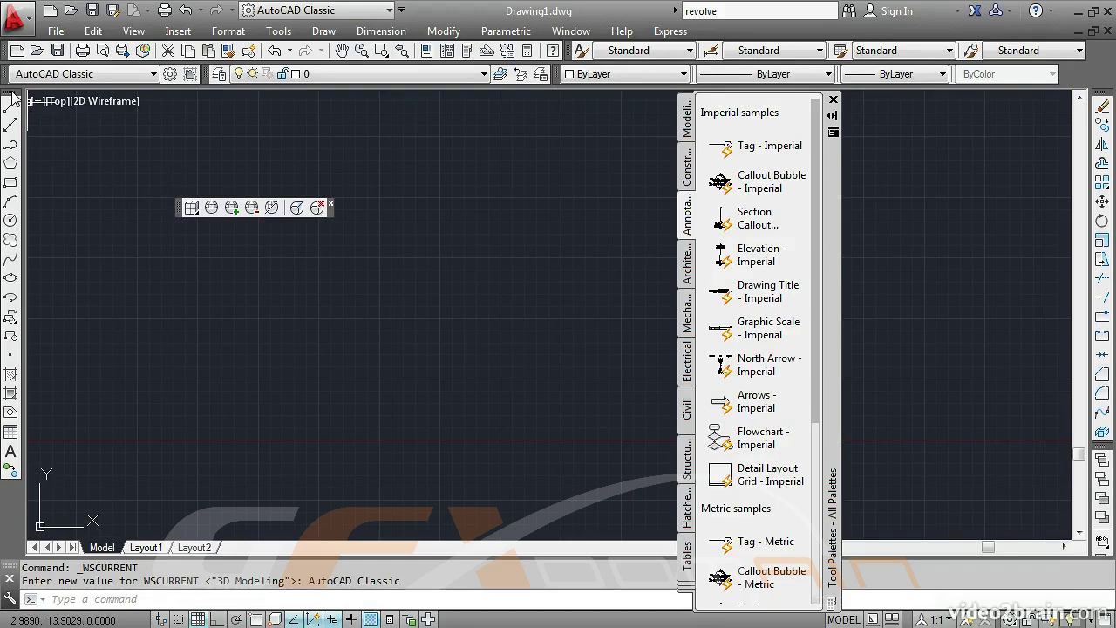
Step: Float the Draw toolbar over the drawing with the mesh smoothing toolbar docked in its place, and display the Inquiry toolbar
mouse_move(13, 98)
left_mouse_down()
mouse_move(60, 137)
mouse_move(241, 179)
mouse_move(361, 154)
left_mouse_up()
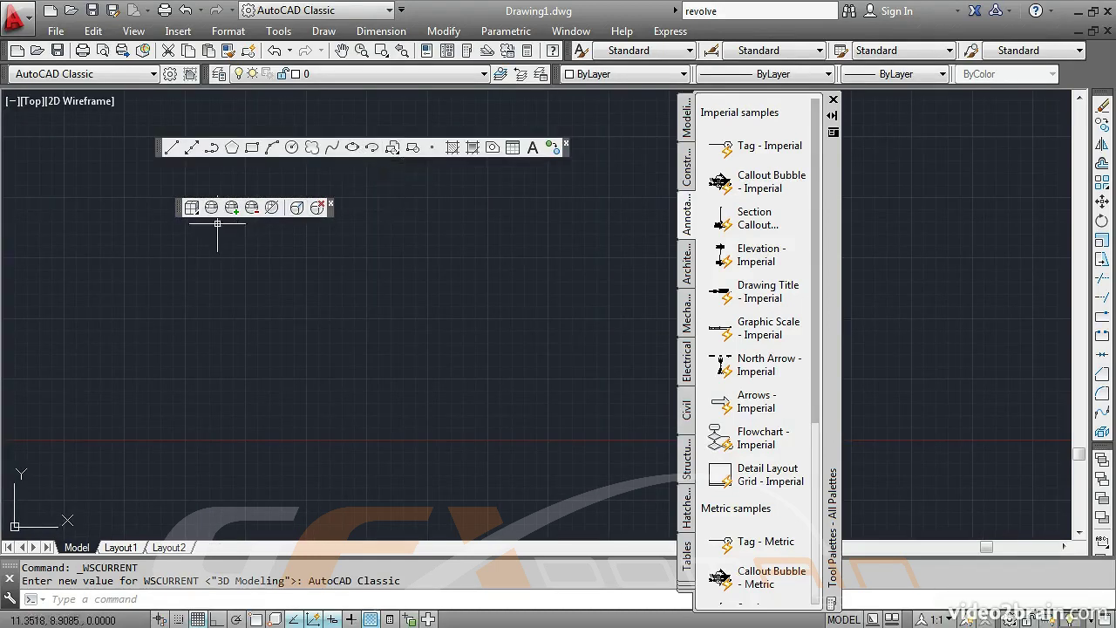
left_click_drag(178, 212, 6, 163)
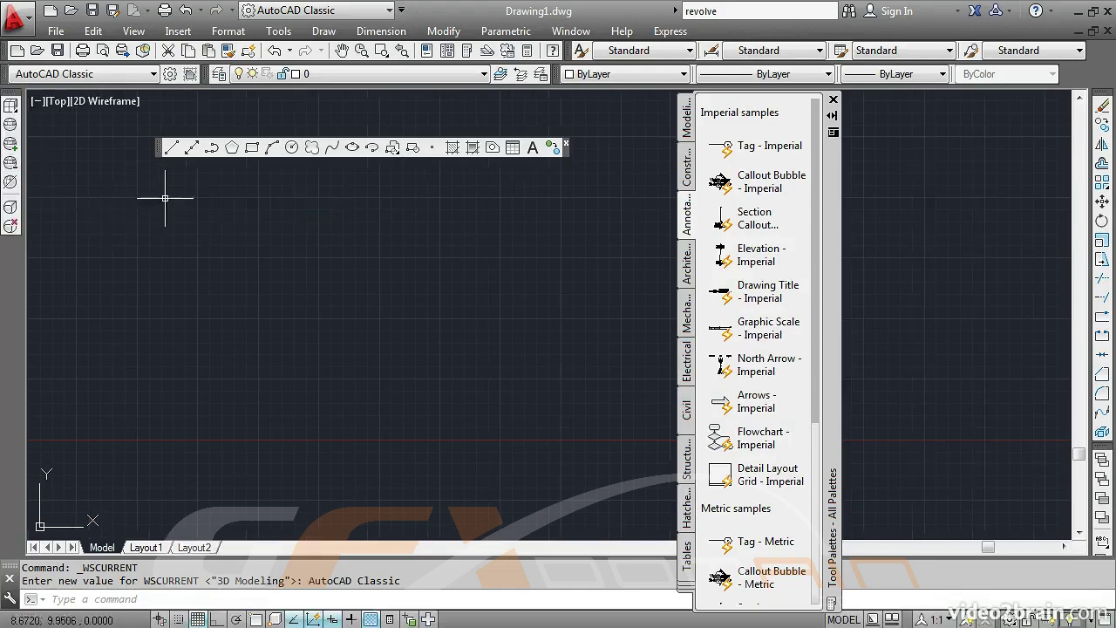
right_click(232, 156)
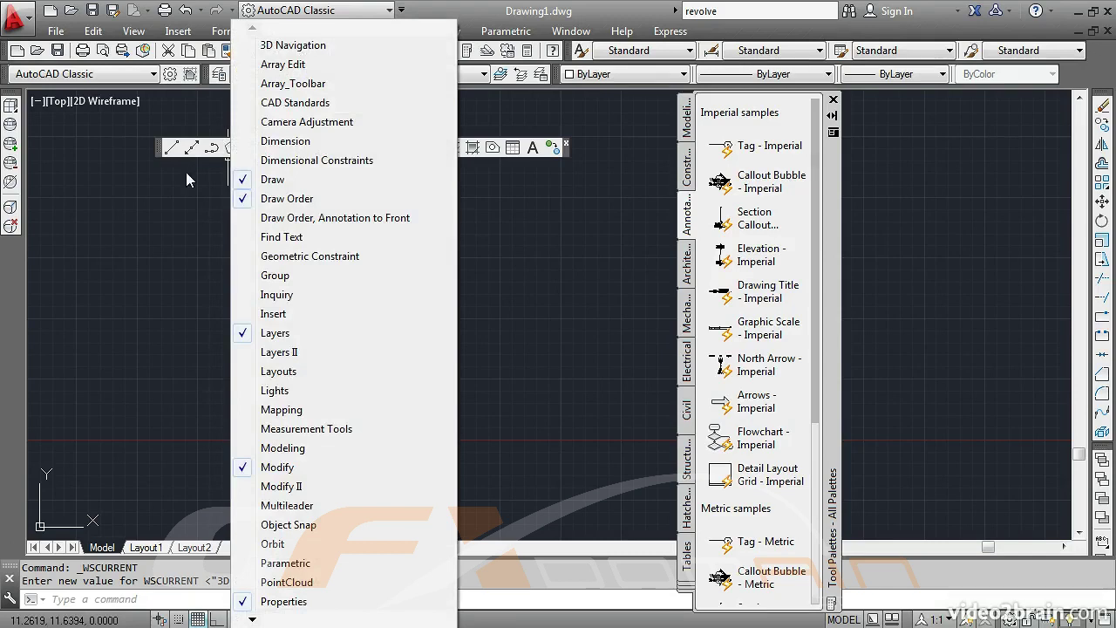
left_click(275, 295)
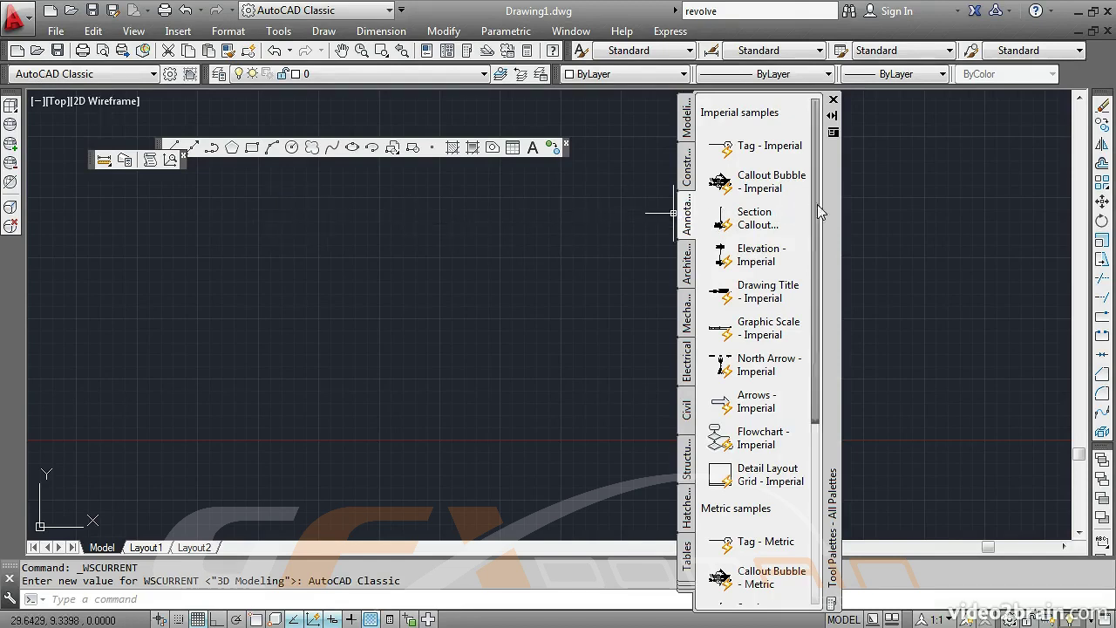
Step: Dock the Tool Palettes window beside the drawing area and float it again, with its Allow Docking option turned off
left_click_drag(832, 207, 749, 217)
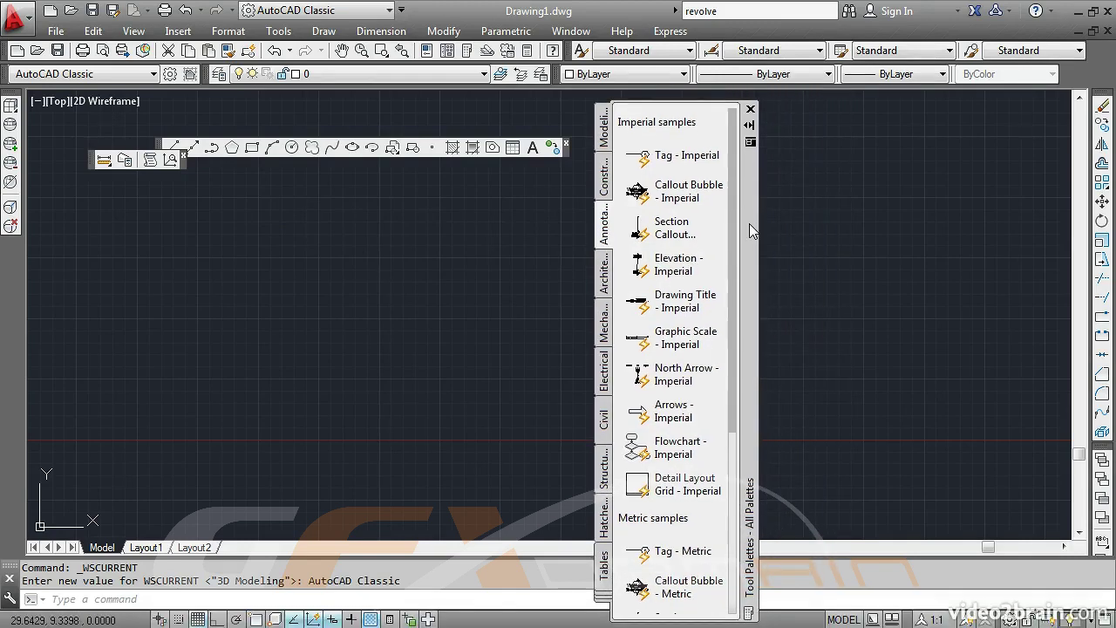
mouse_move(749, 224)
left_mouse_down()
mouse_move(92, 218)
mouse_move(2, 168)
left_mouse_up()
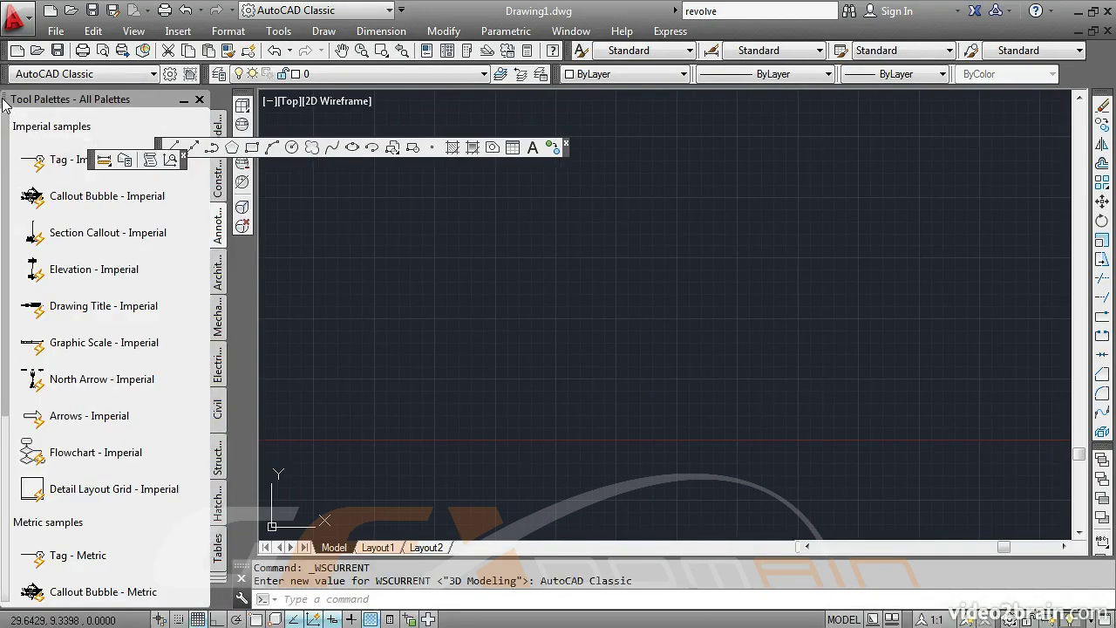
left_click_drag(5, 103, 369, 181)
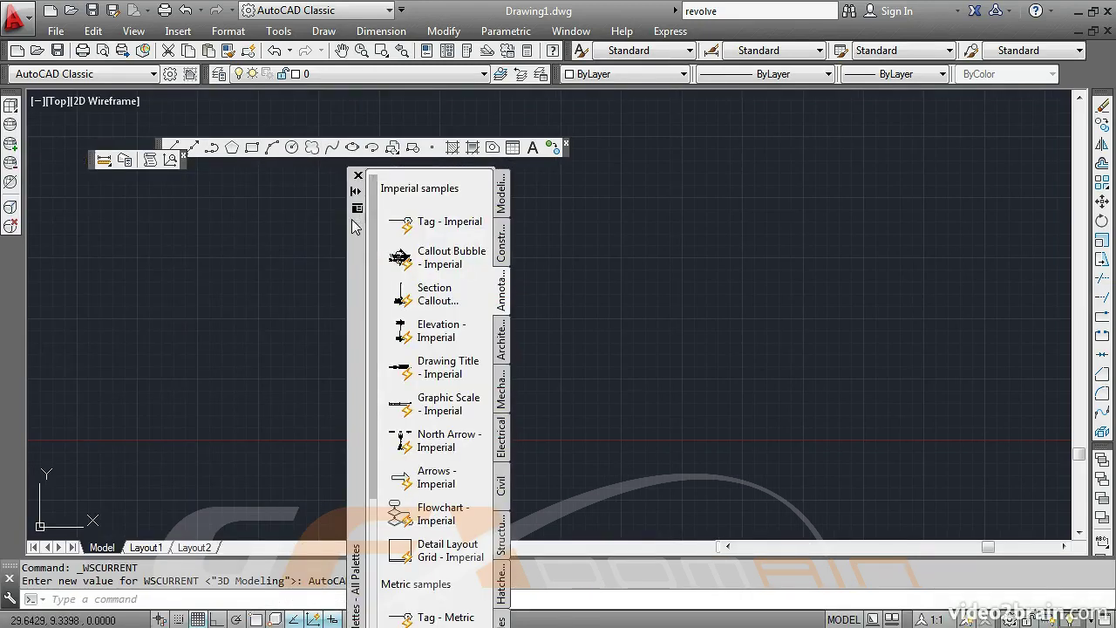
left_click(357, 211)
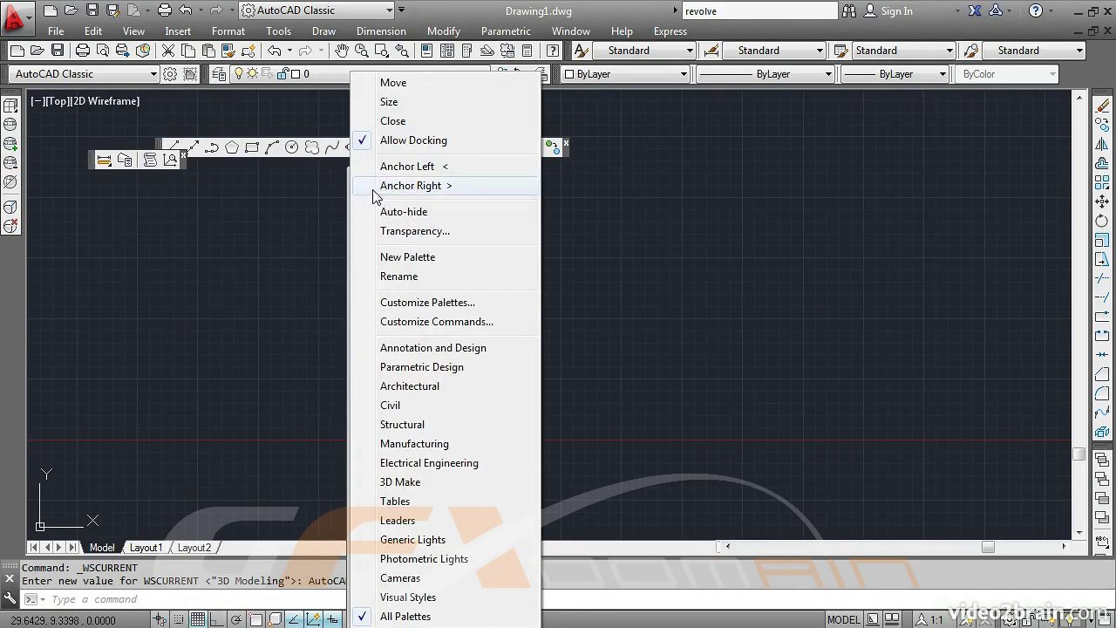
left_click(397, 141)
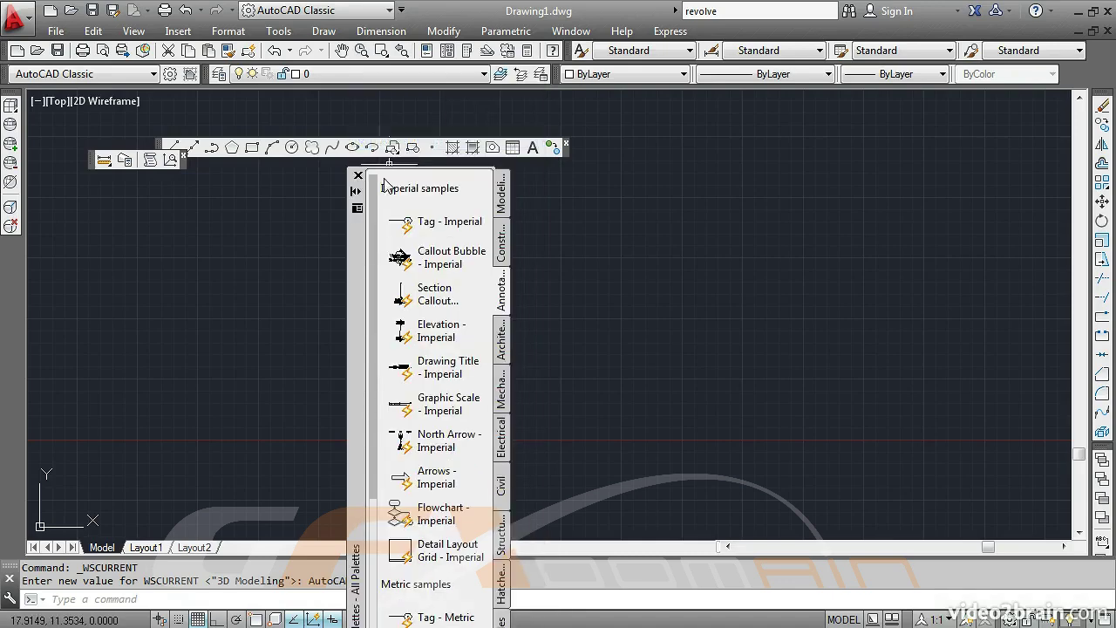
Step: Place the Tool Palettes window along the drawing area's left edge with Auto-hide turned on, and browse its Architectural and Mechanical palettes
left_click_drag(356, 244, 11, 164)
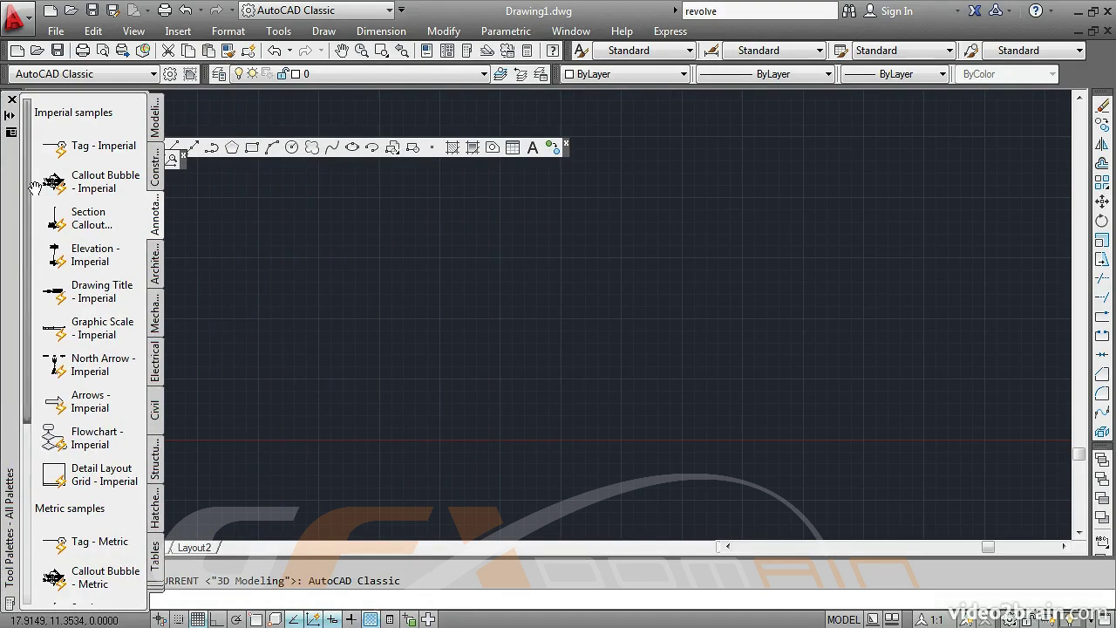
left_click(11, 120)
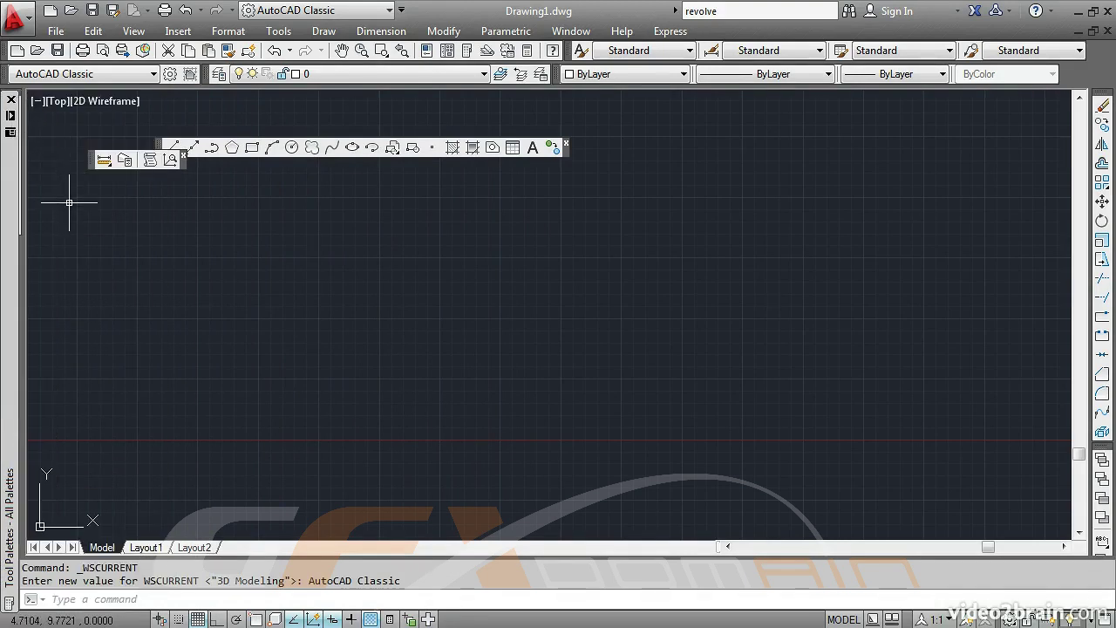
mouse_move(12, 212)
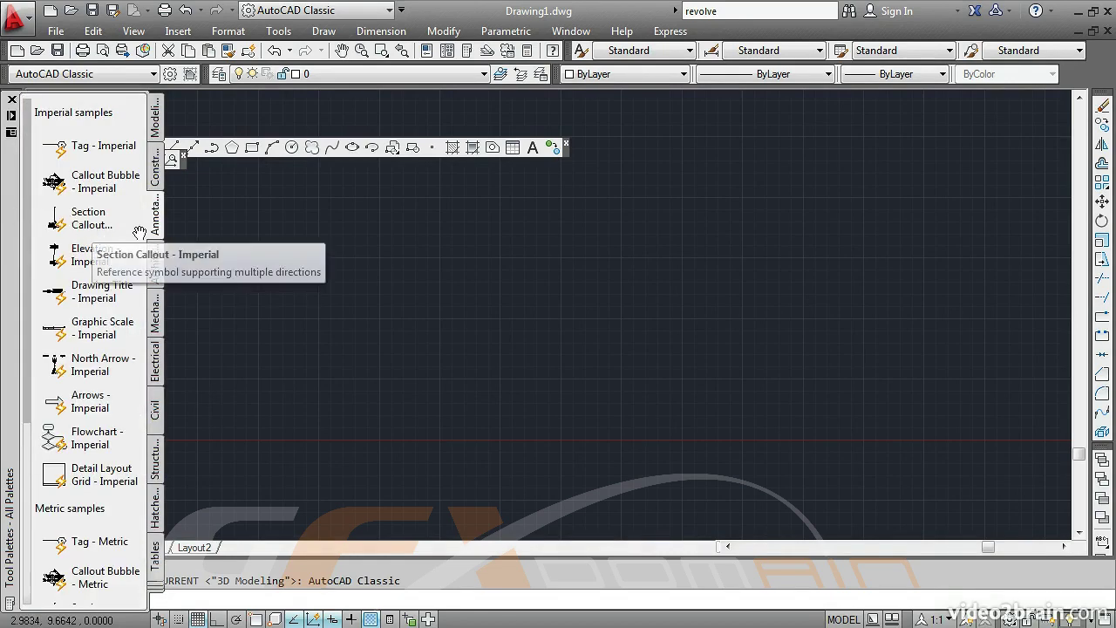
left_click(155, 268)
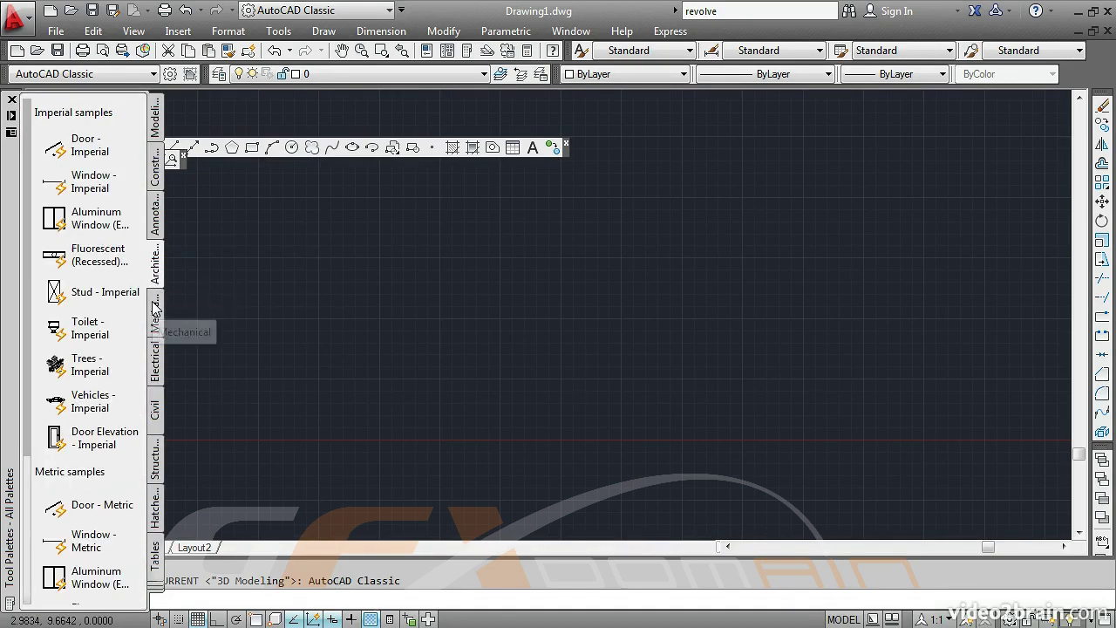
left_click(155, 316)
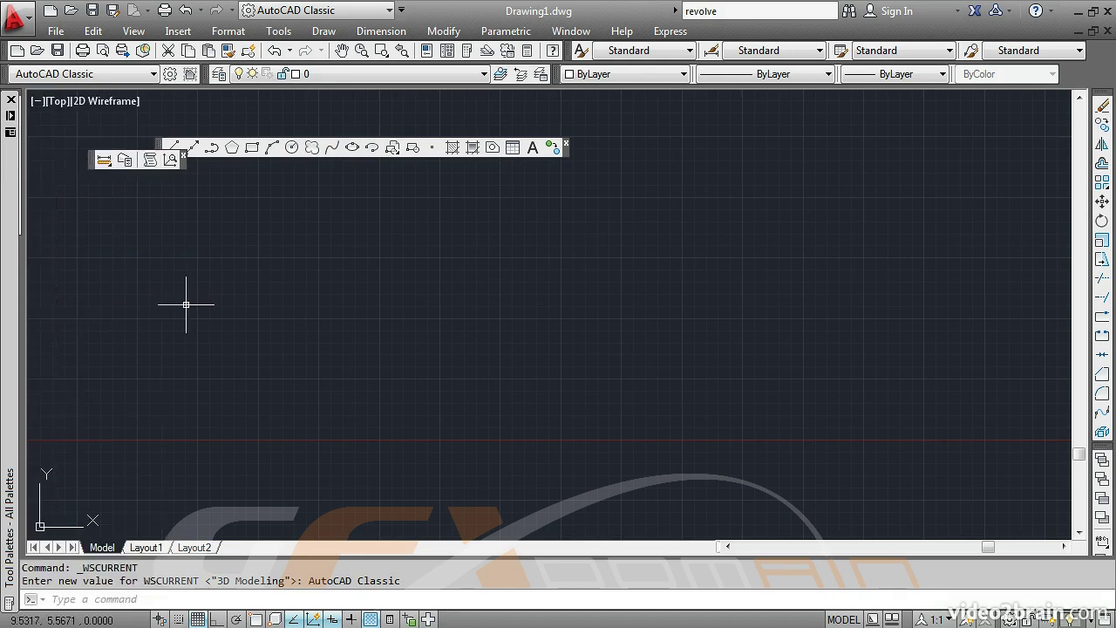
Step: Switch the workspace to Drafting & Annotation
left_click(384, 12)
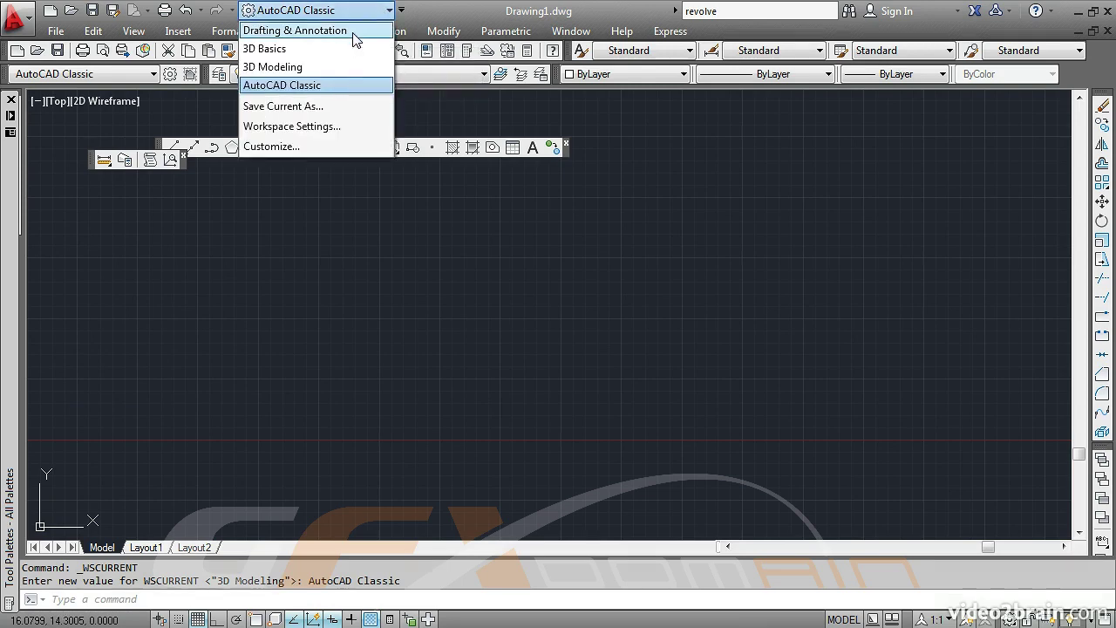
left_click(352, 33)
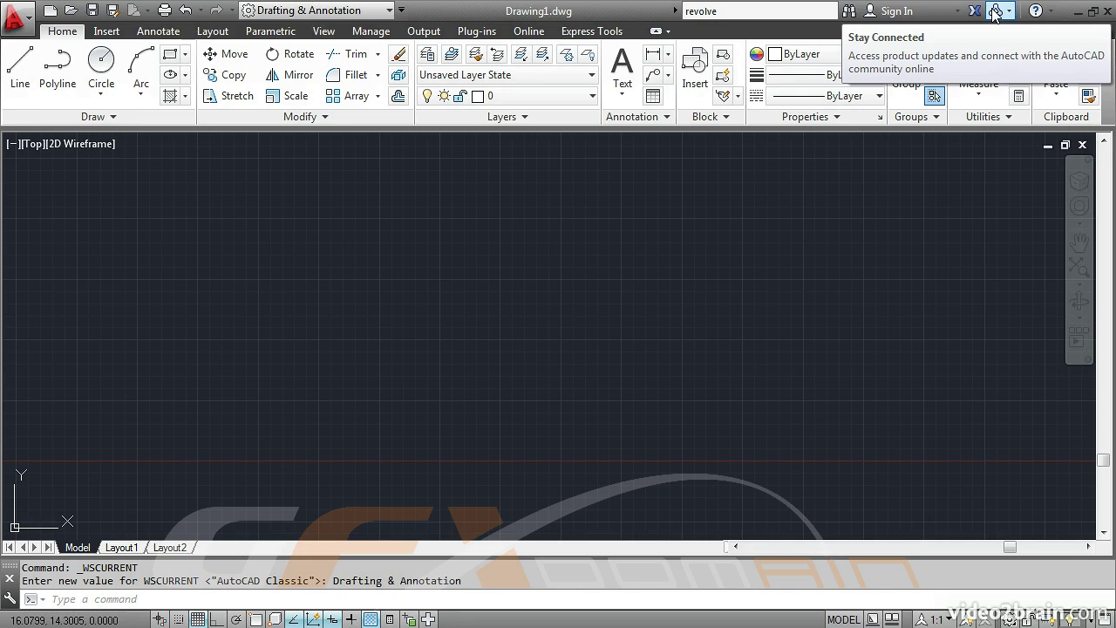
Step: Review the available help options, including the offline help download
left_click(1052, 12)
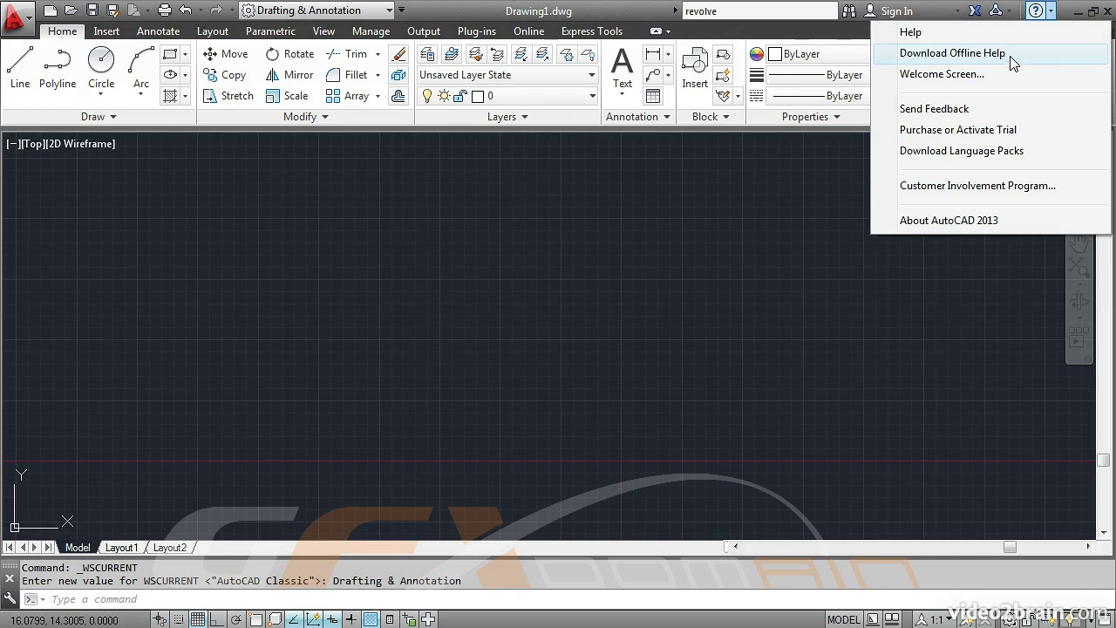
left_click(1050, 11)
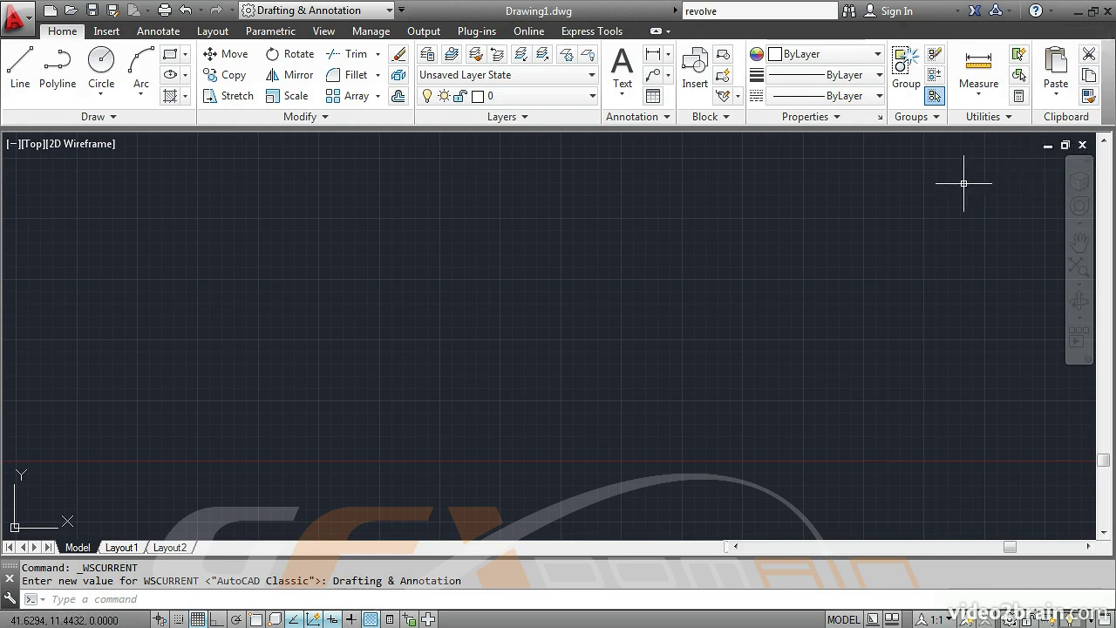
Step: Minimize the ribbon to panel buttons and preview the Draw, Modify and Layers panels
left_click(655, 33)
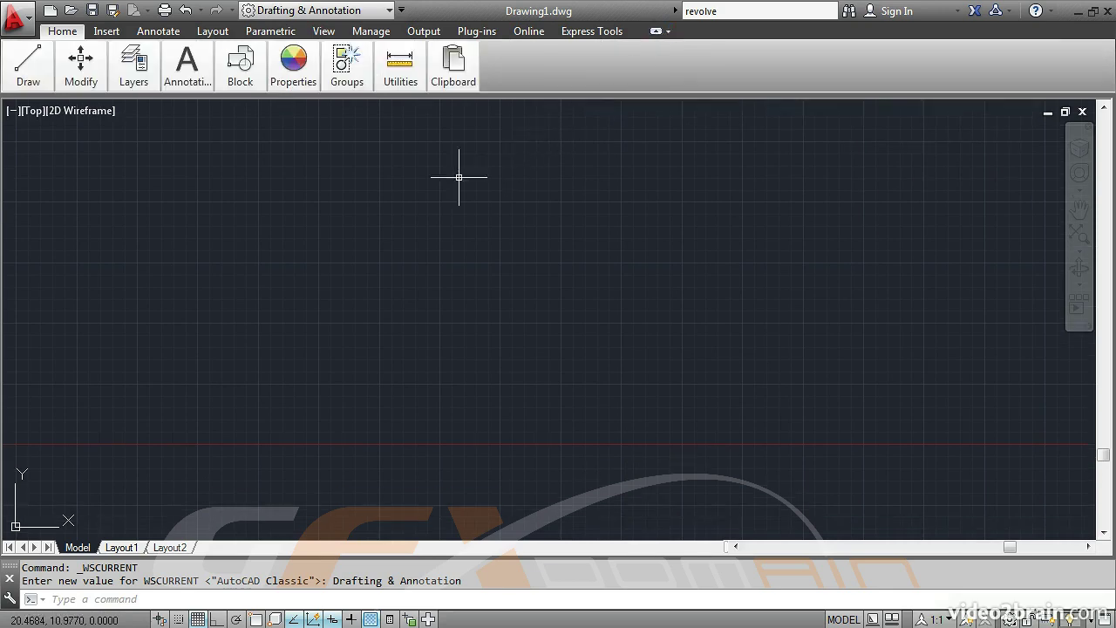
mouse_move(30, 80)
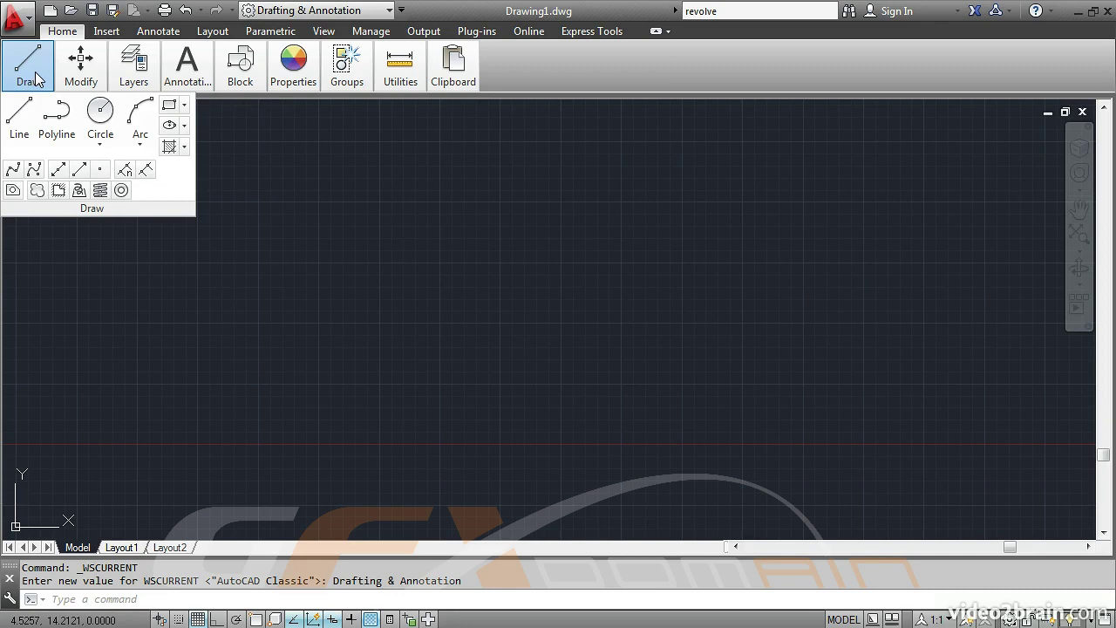
mouse_move(77, 80)
mouse_move(136, 57)
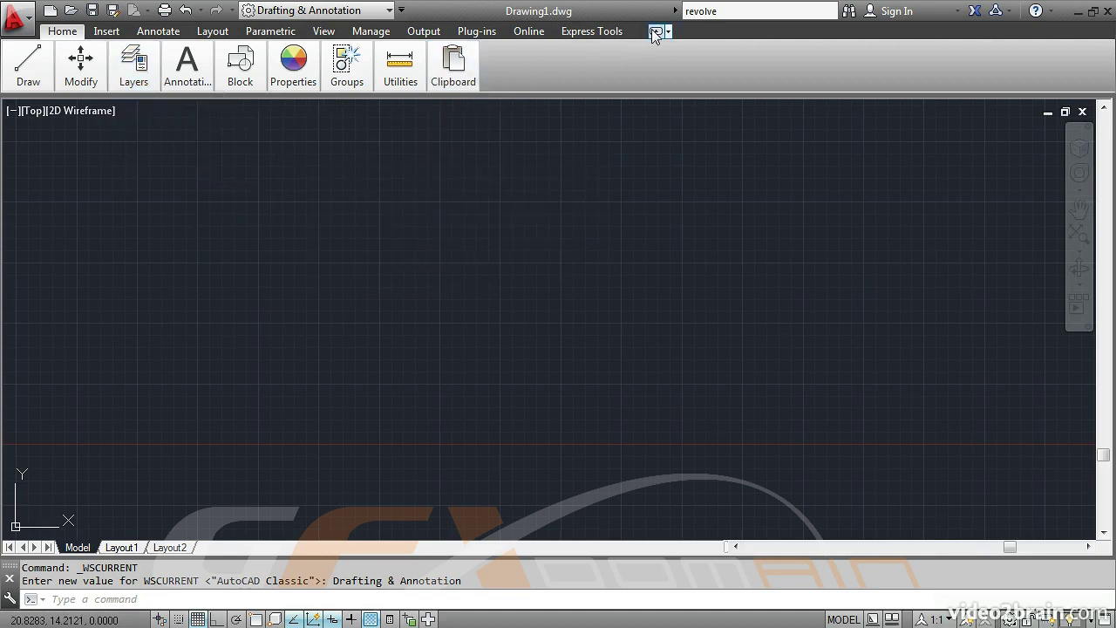
Step: Minimize the ribbon further to panel titles and finally to tabs only, checking how the Home tab behaves
left_click(655, 32)
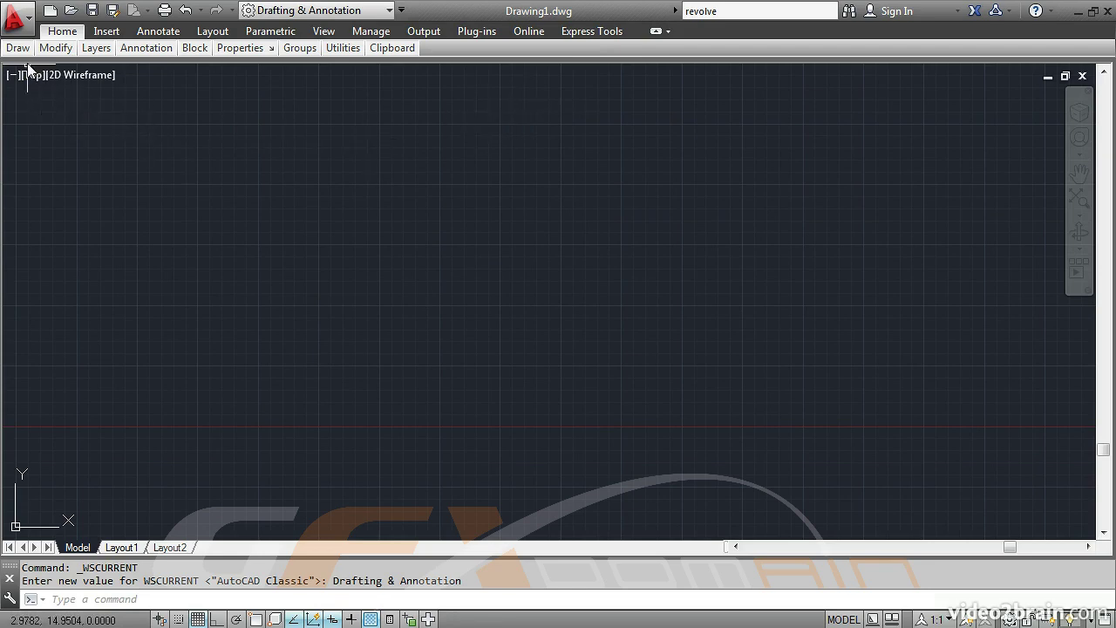
mouse_move(51, 53)
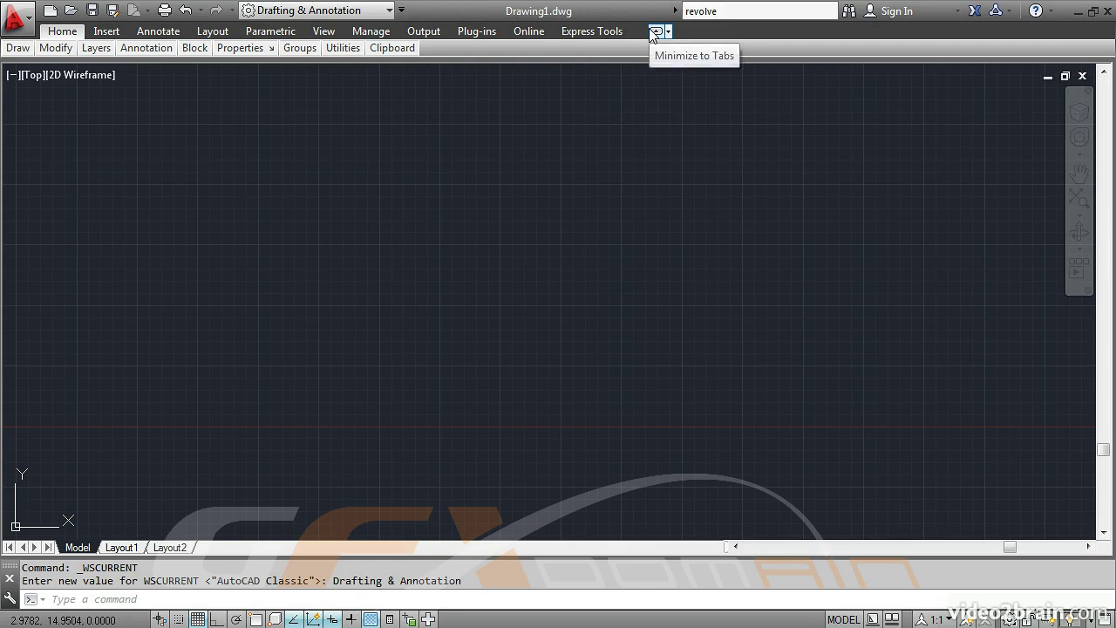
left_click(654, 32)
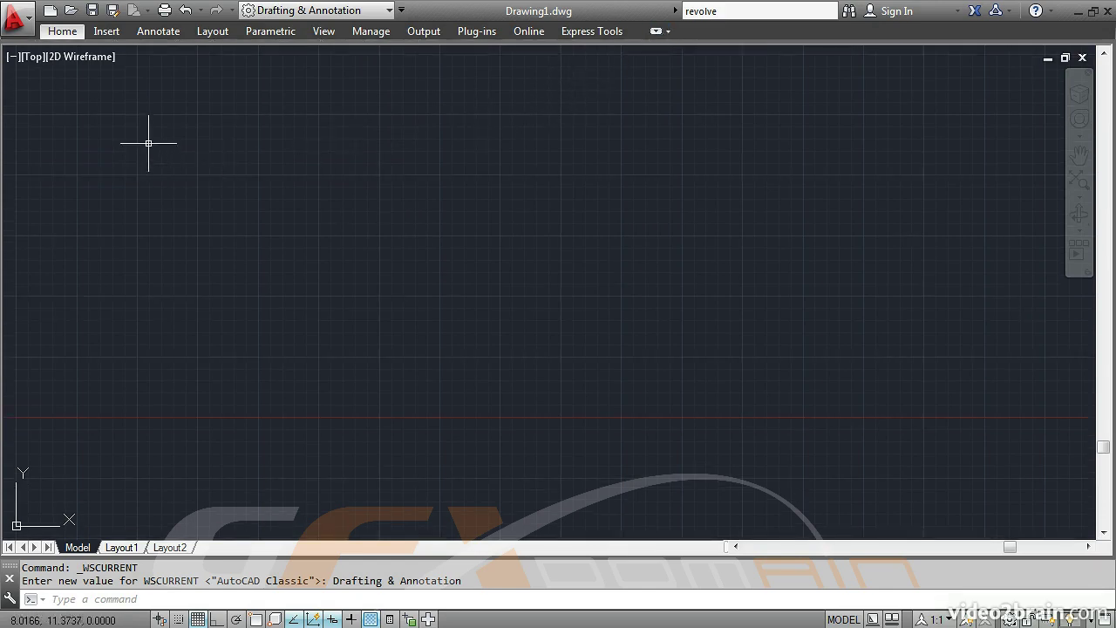
left_click(62, 32)
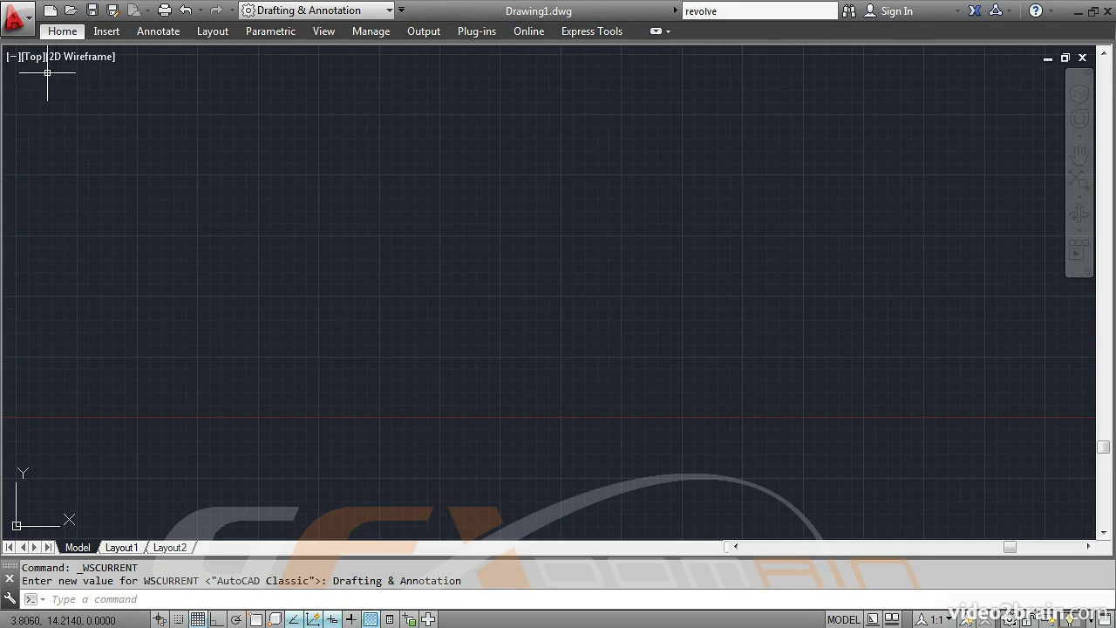
Step: Examine the in-canvas viewport, view and visual style controls of the drawing
left_click(12, 58)
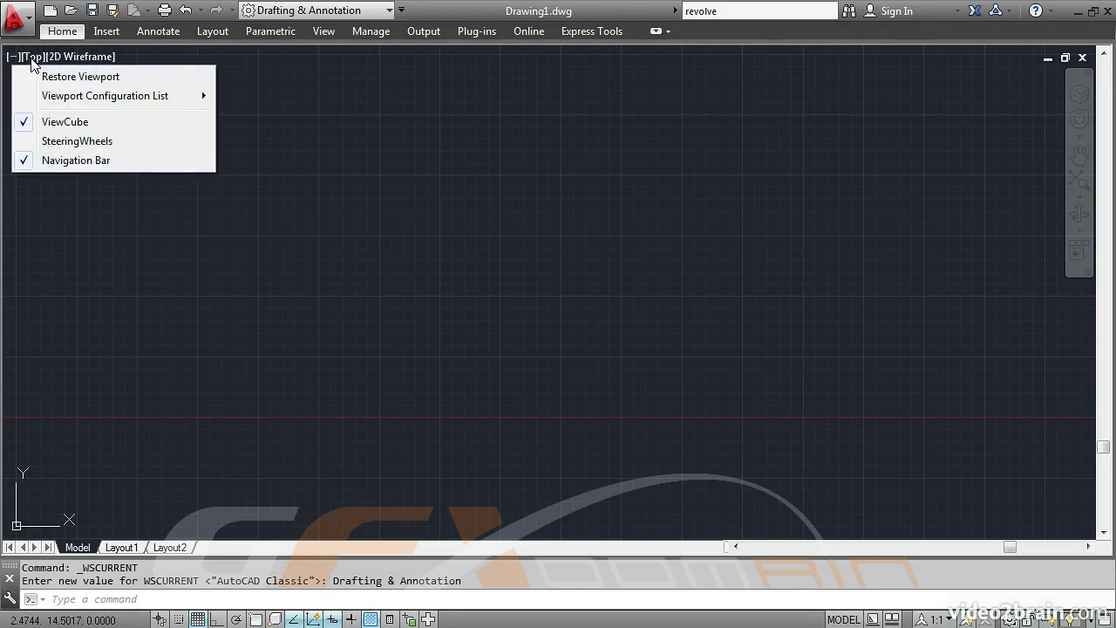
left_click(32, 57)
left_click(32, 57)
left_click(69, 59)
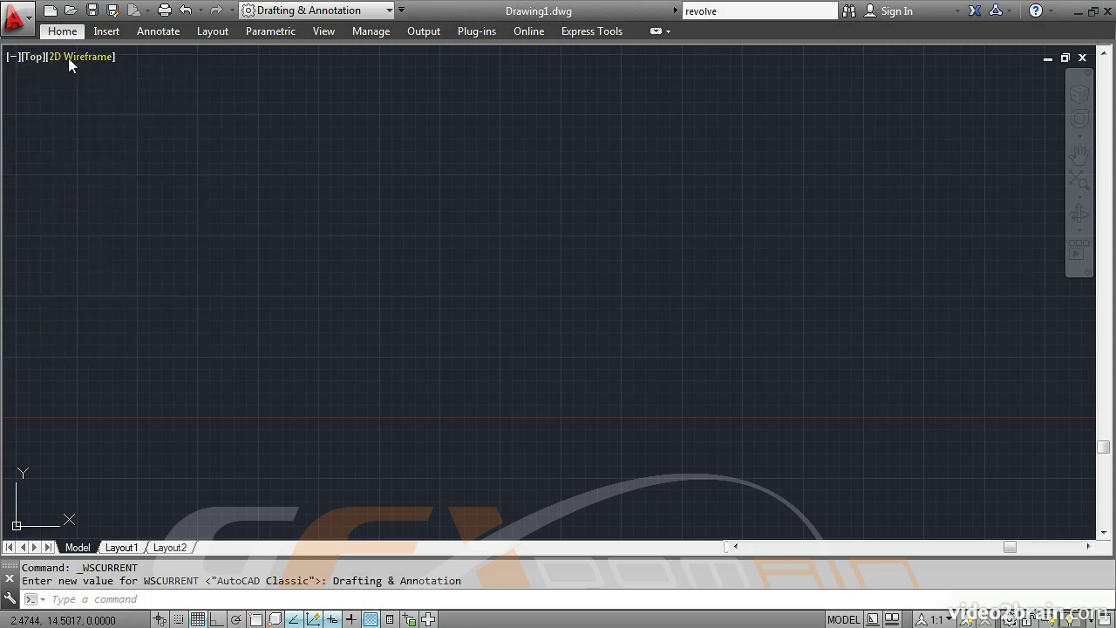
left_click(69, 58)
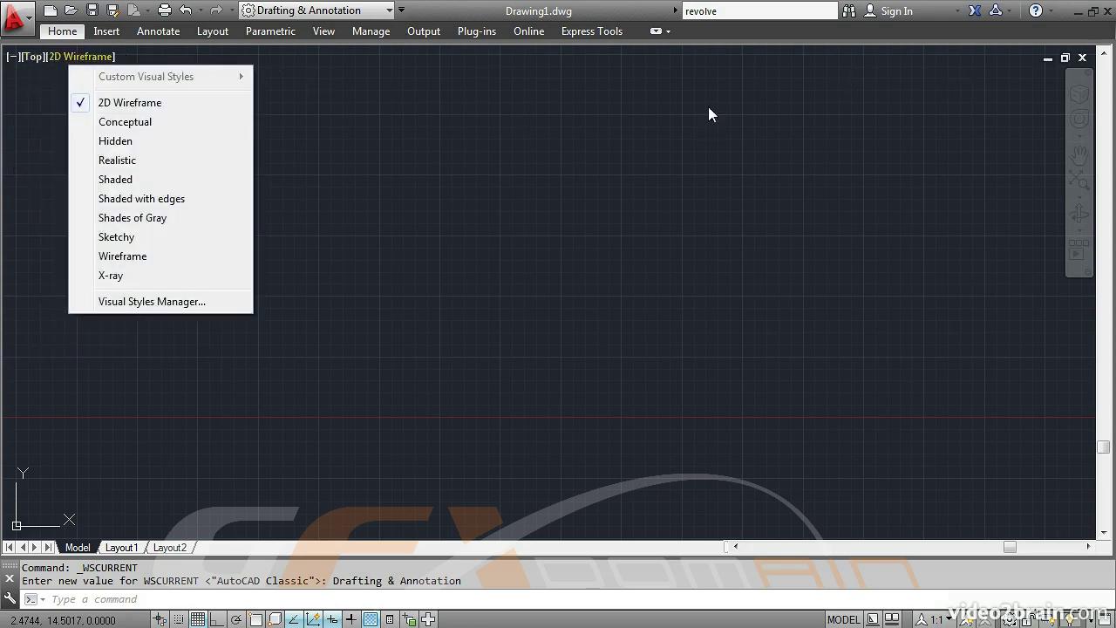
Step: Turn the viewport's ViewCube display off and back on
left_click(13, 59)
left_click(13, 58)
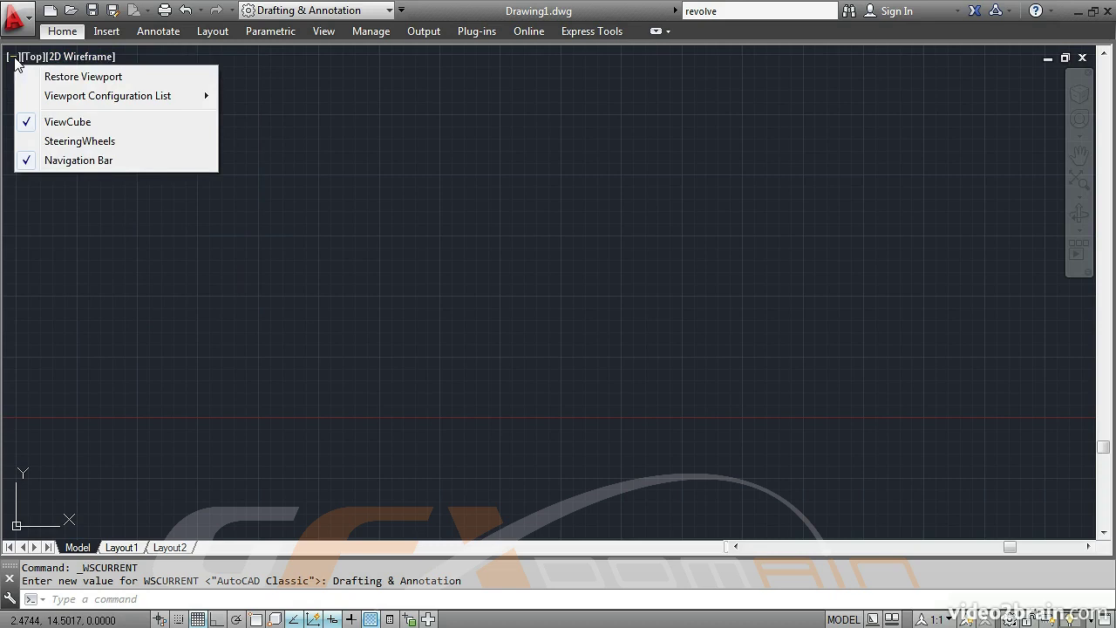
left_click(47, 122)
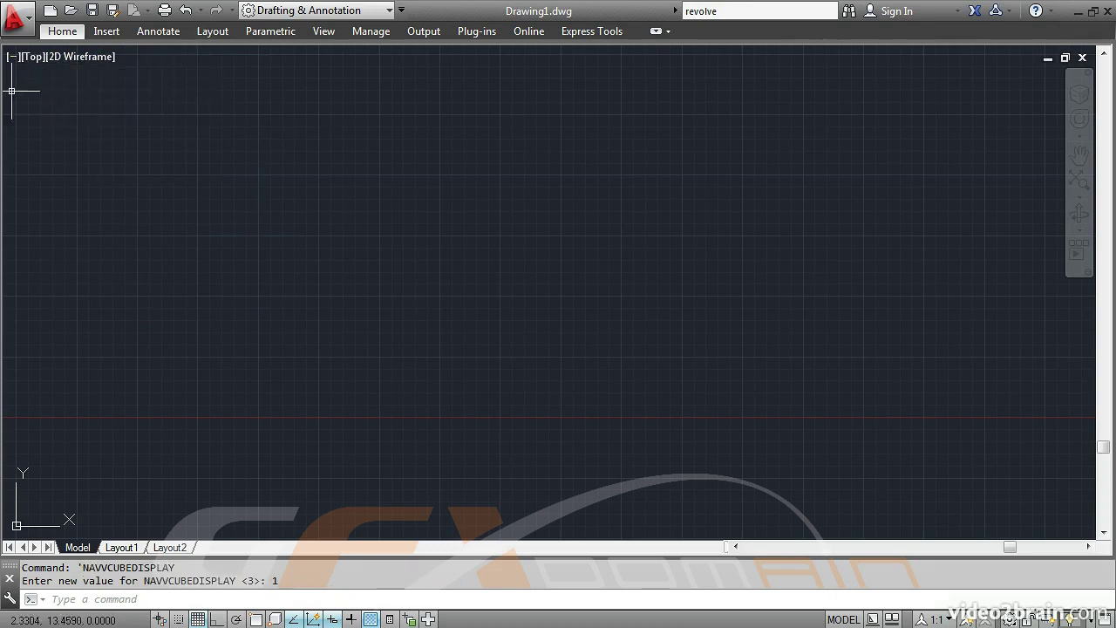
left_click(13, 58)
left_click(47, 122)
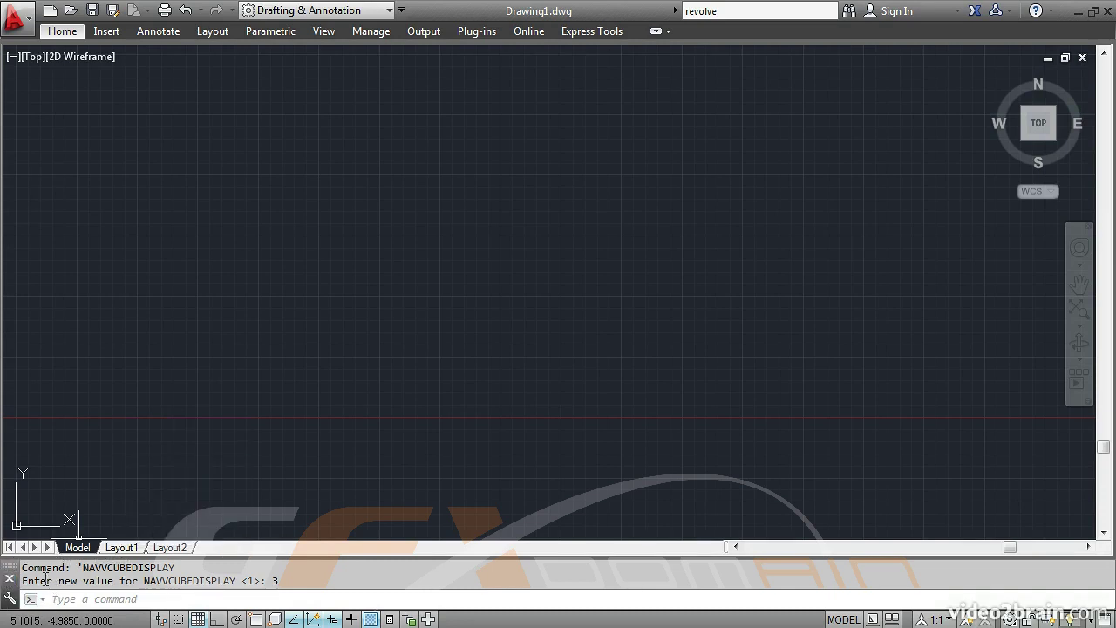
Step: Float the command line over the drawing area, and turn off Object Snap Tracking and Dynamic UCS
mouse_move(8, 568)
left_mouse_down()
mouse_move(145, 498)
mouse_move(193, 558)
left_mouse_up()
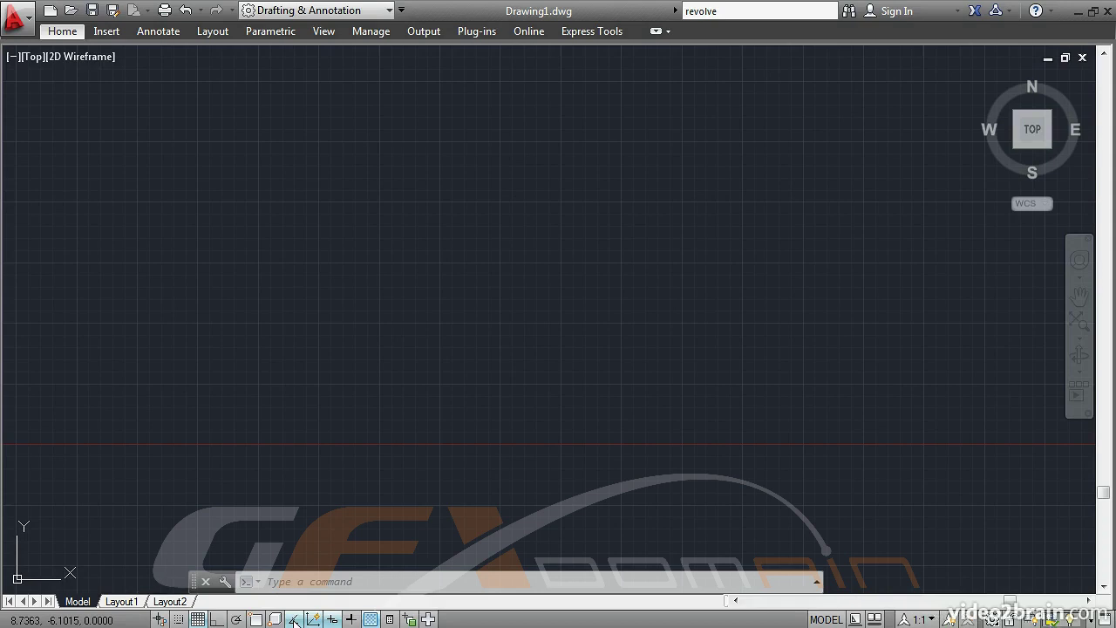
left_click(294, 619)
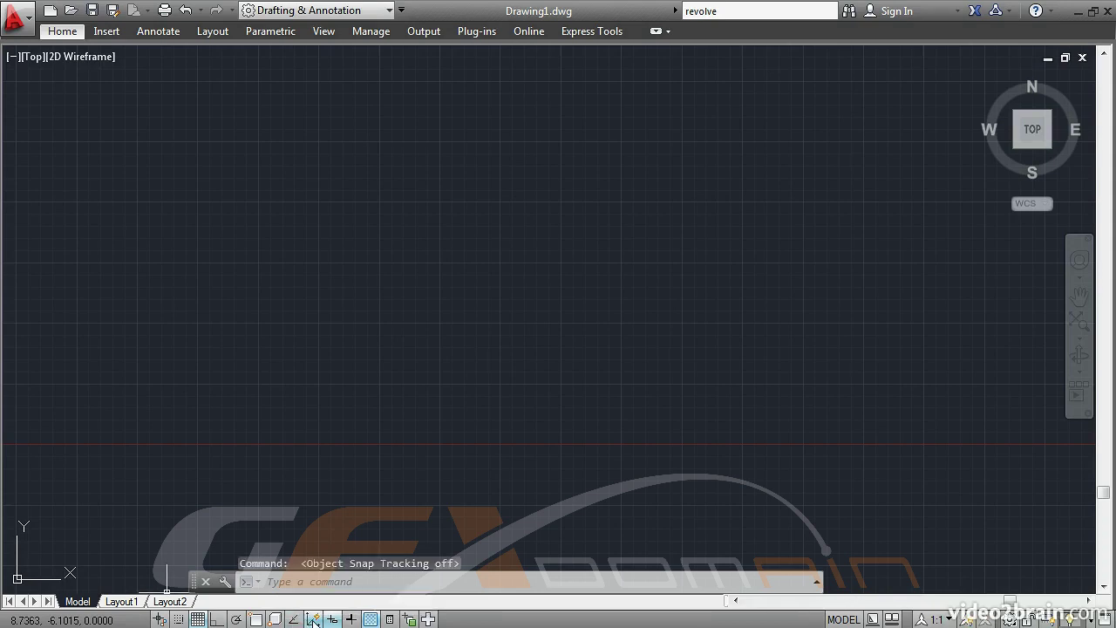
left_click(313, 619)
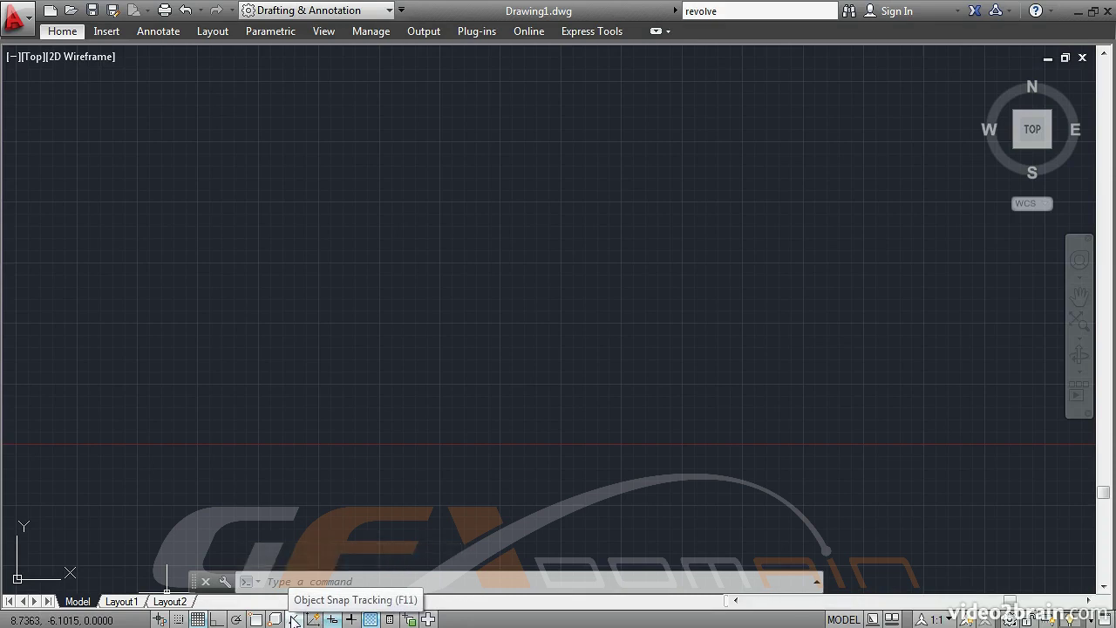
Step: Review the object snap modes offered by the drafting aids, closing the list without changing any mode
right_click(294, 619)
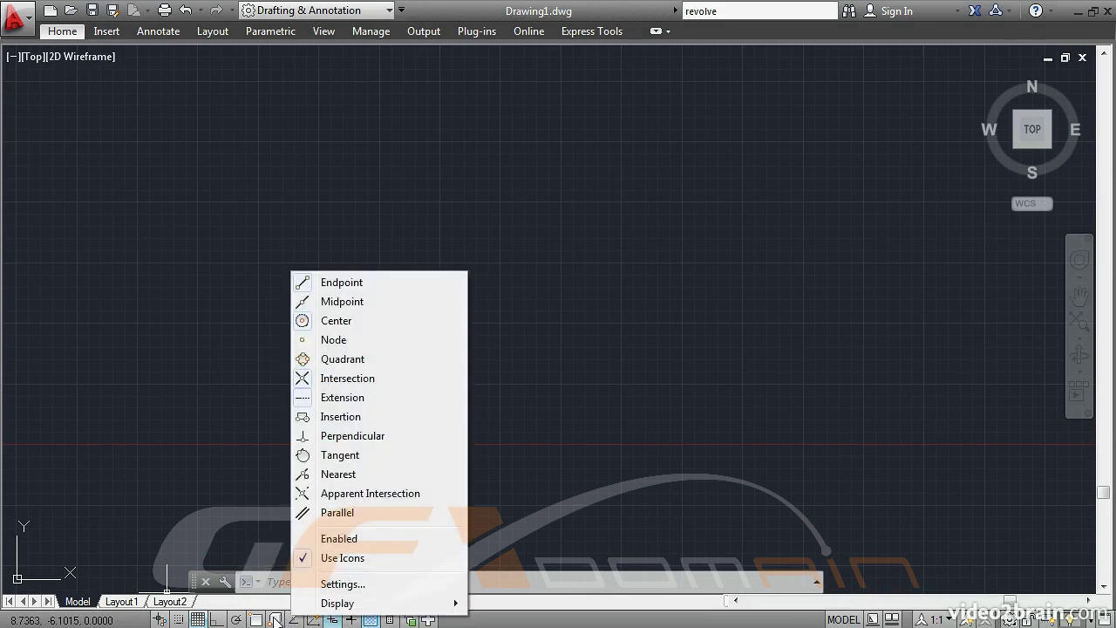
right_click(276, 619)
right_click(260, 619)
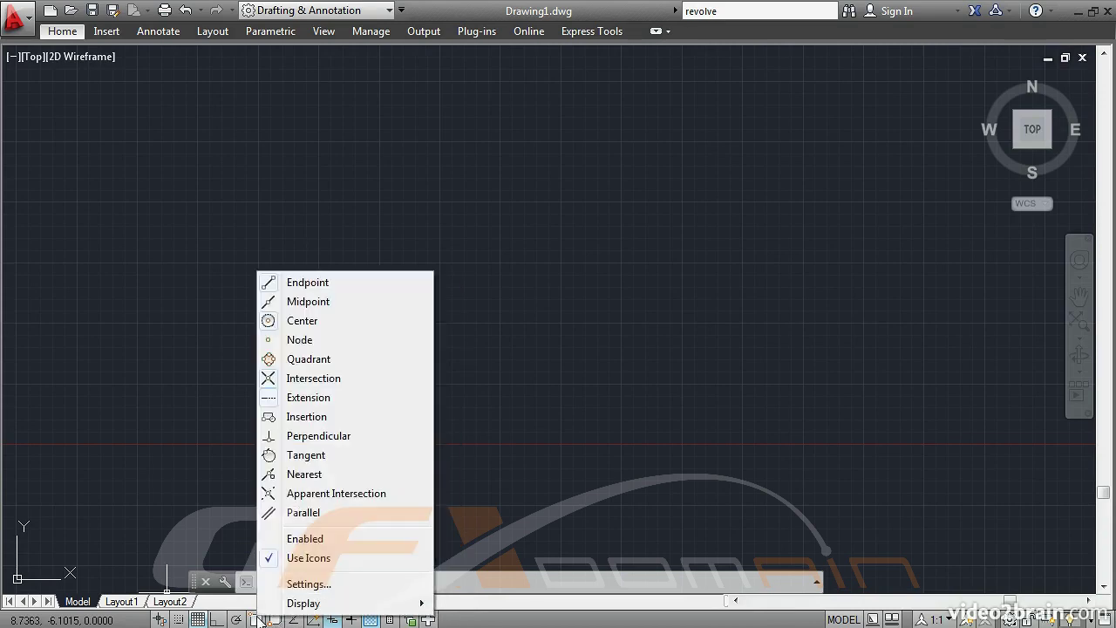
left_click(212, 513)
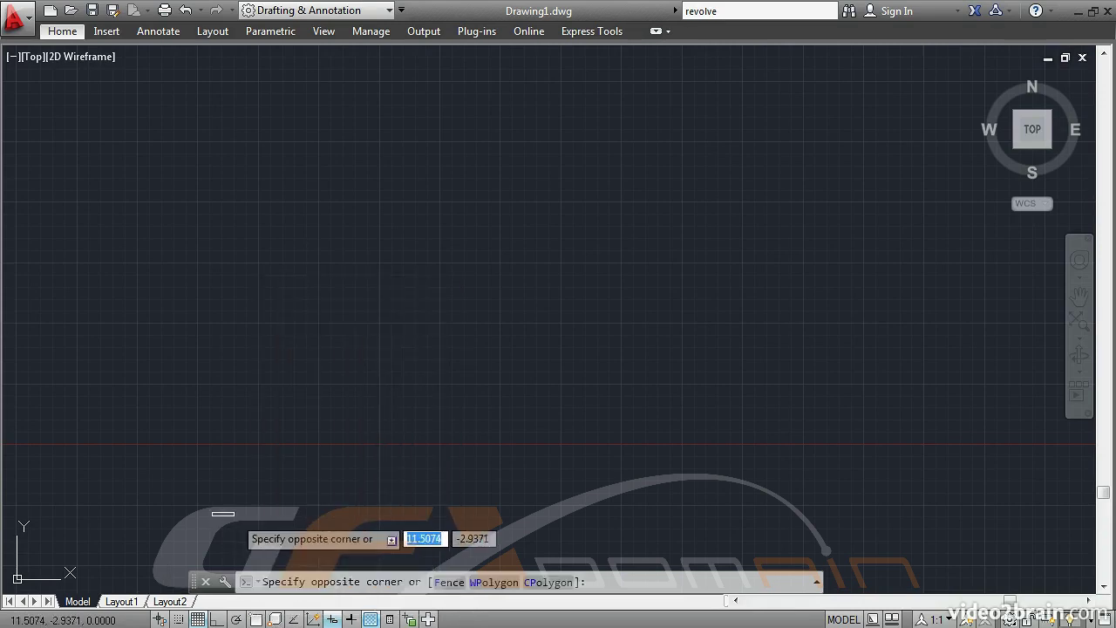
left_click(232, 515)
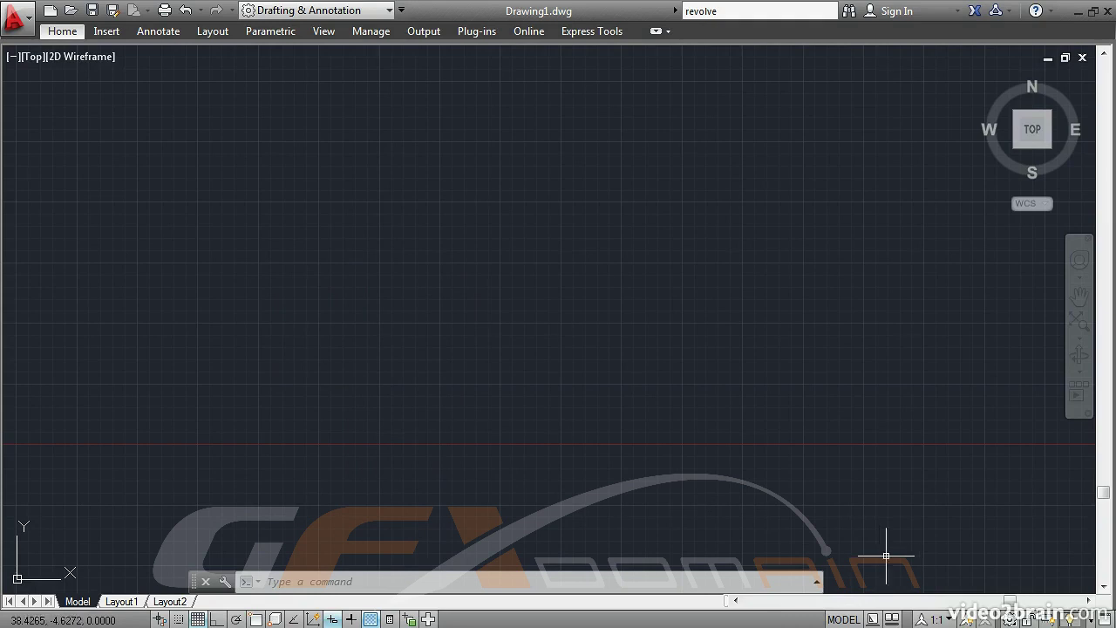